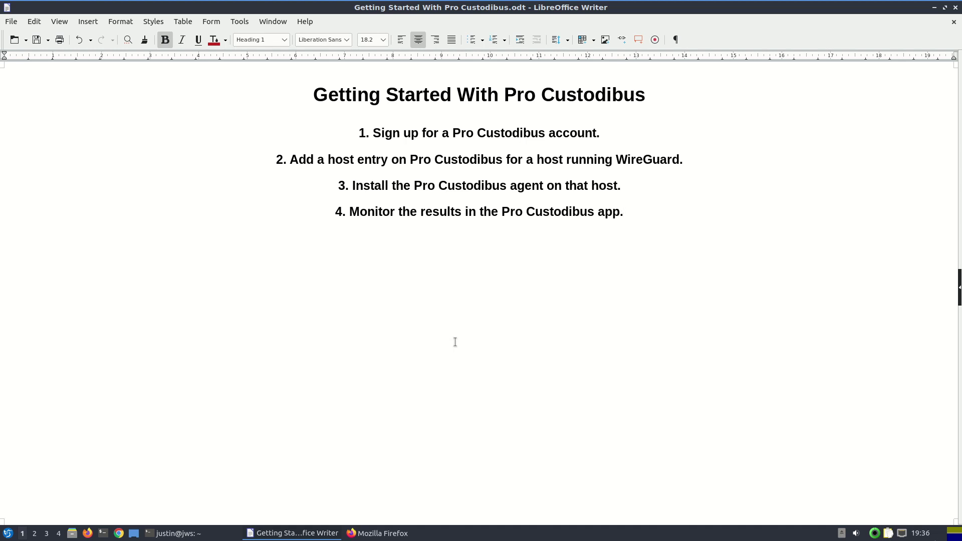
# Go to procustodibus.com in Firefox and bring up the SIGN UP form
pyautogui.click(354, 533)
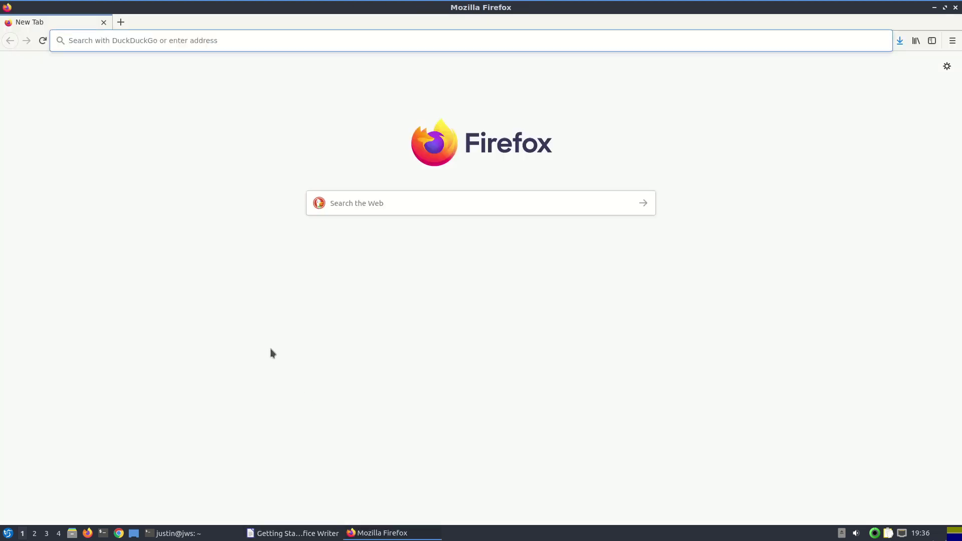
pyautogui.write('procustodibus.com')
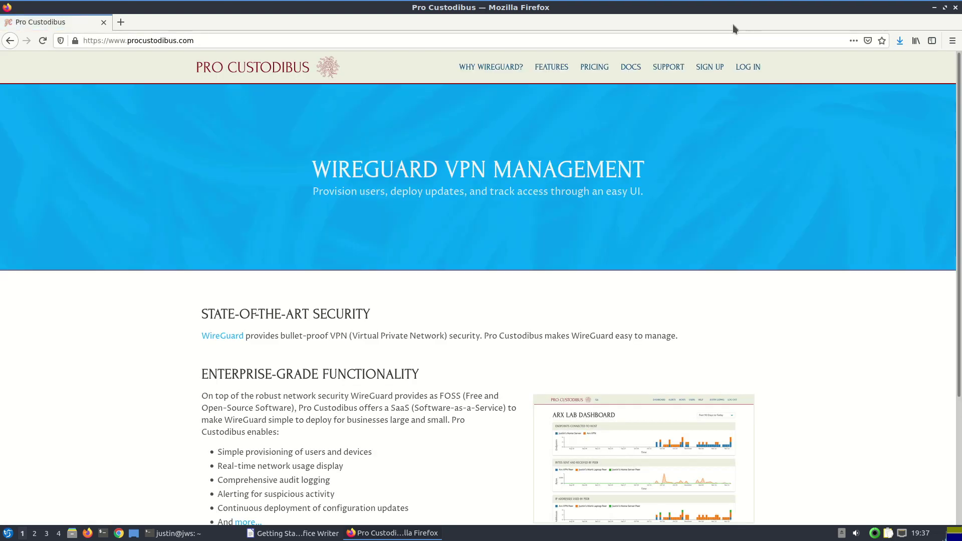
pyautogui.click(719, 64)
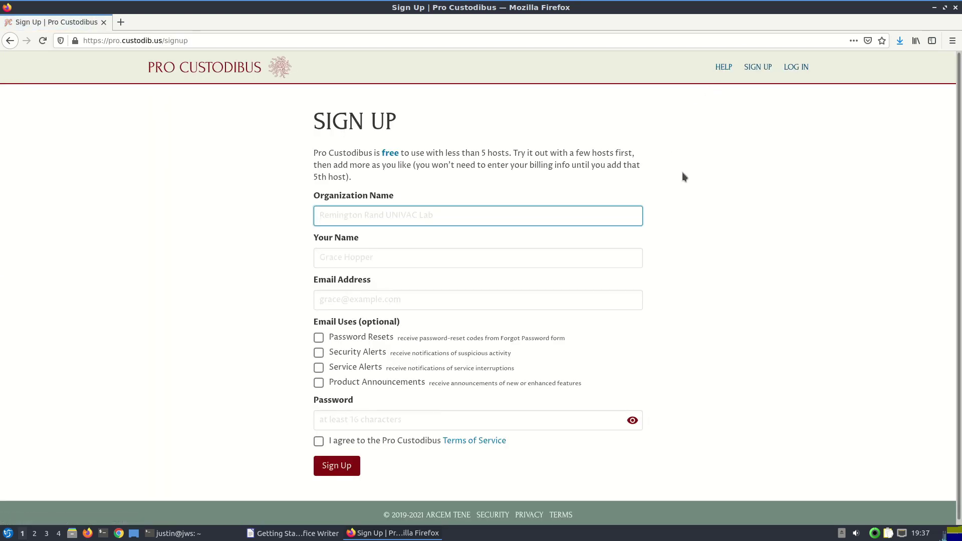
# Enter organization 'Arx Dev Team', the user's full name and their e-mail address
pyautogui.write('Arx Dev Team')
pyautogui.press('Tab')
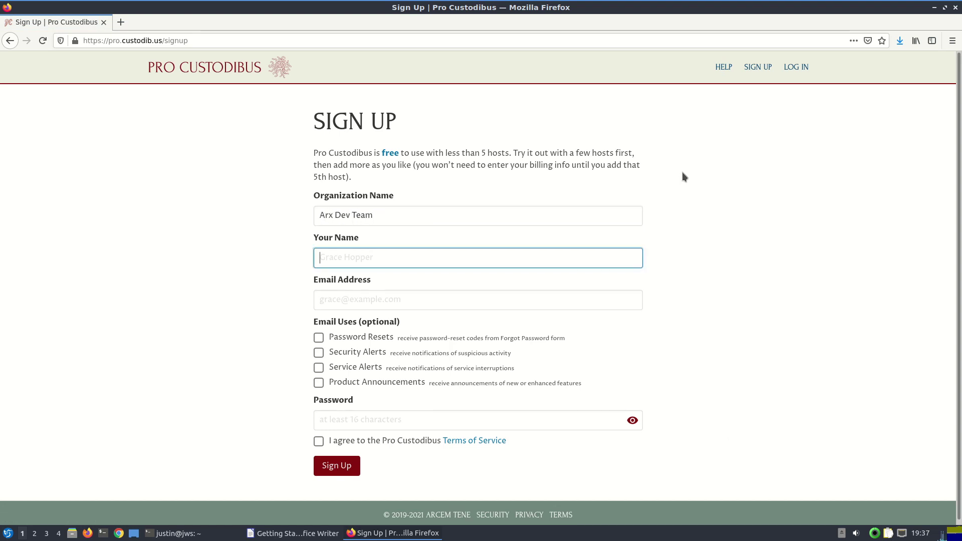
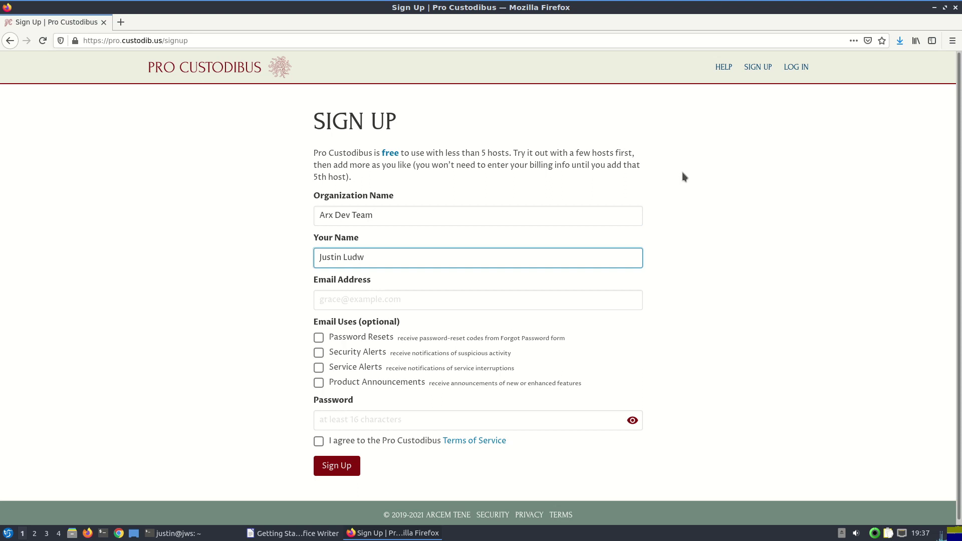
pyautogui.press('Tab')
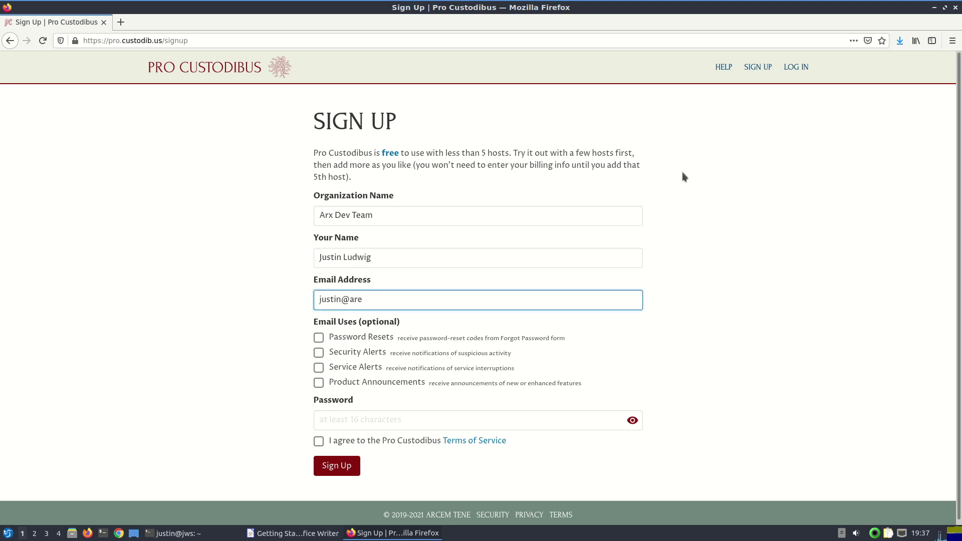
# Tick Password Resets, Security Alerts, Service Alerts and Product Announcements, set a password, and accept the Terms
pyautogui.press('Tab')
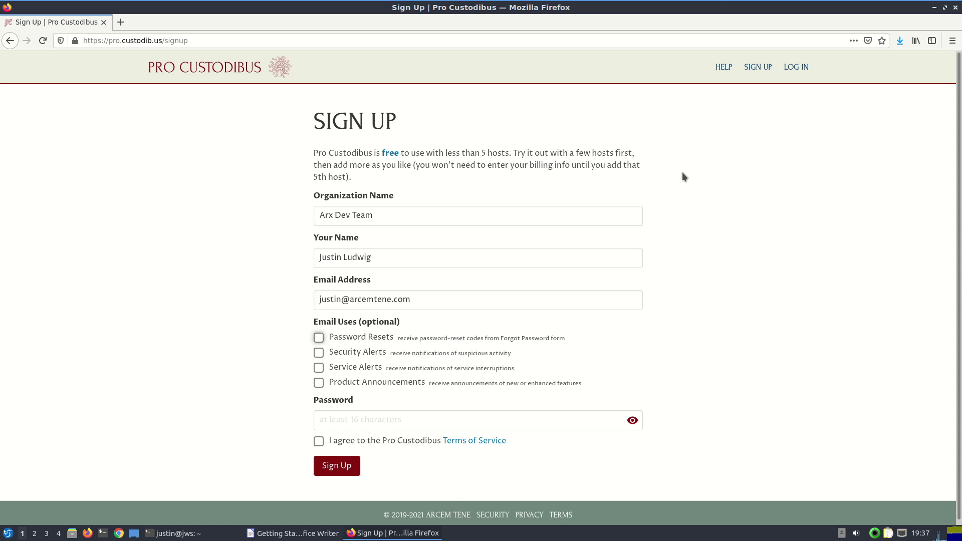
pyautogui.press('space')
pyautogui.press('Tab')
pyautogui.press('space')
pyautogui.press('Tab')
pyautogui.press('space')
pyautogui.press('Tab')
pyautogui.press('space')
pyautogui.press('Tab')
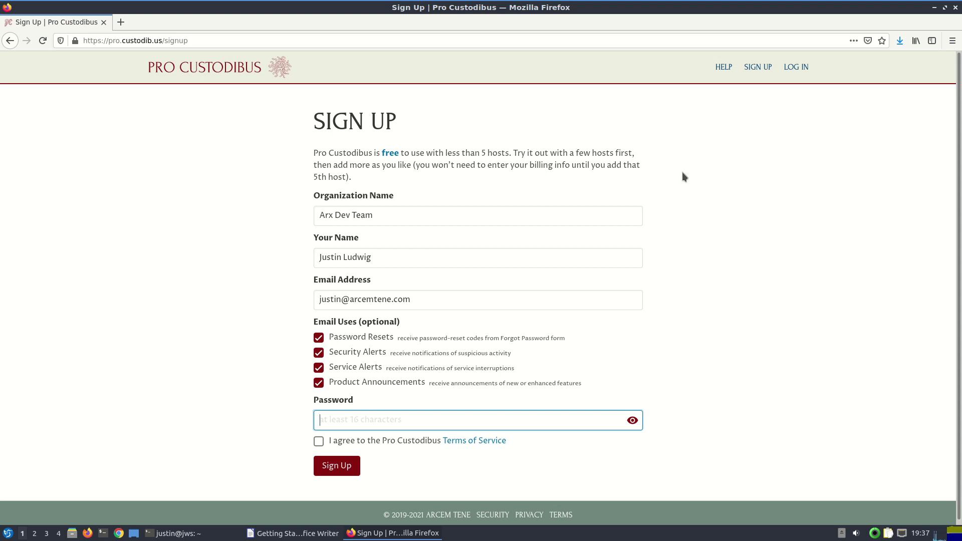
pyautogui.write('*****************')
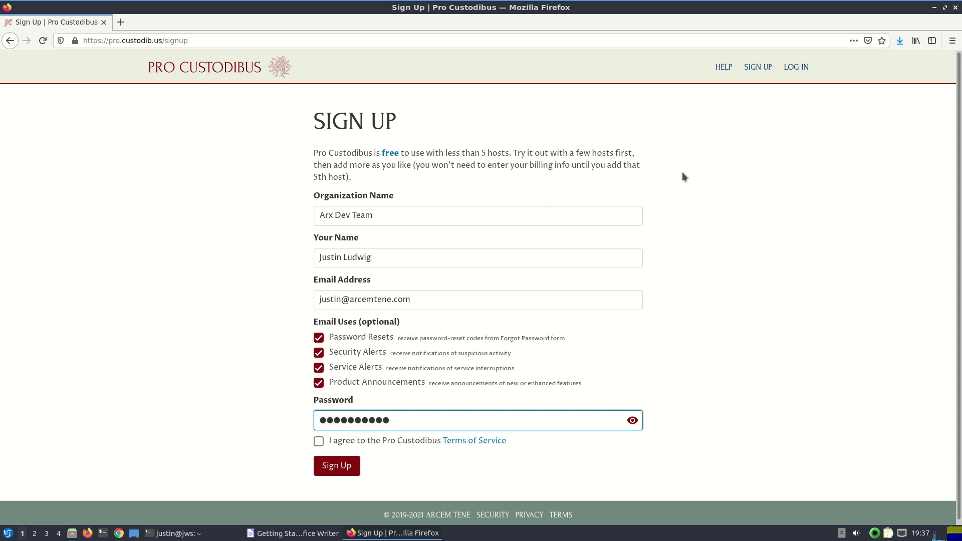
pyautogui.press('Tab')
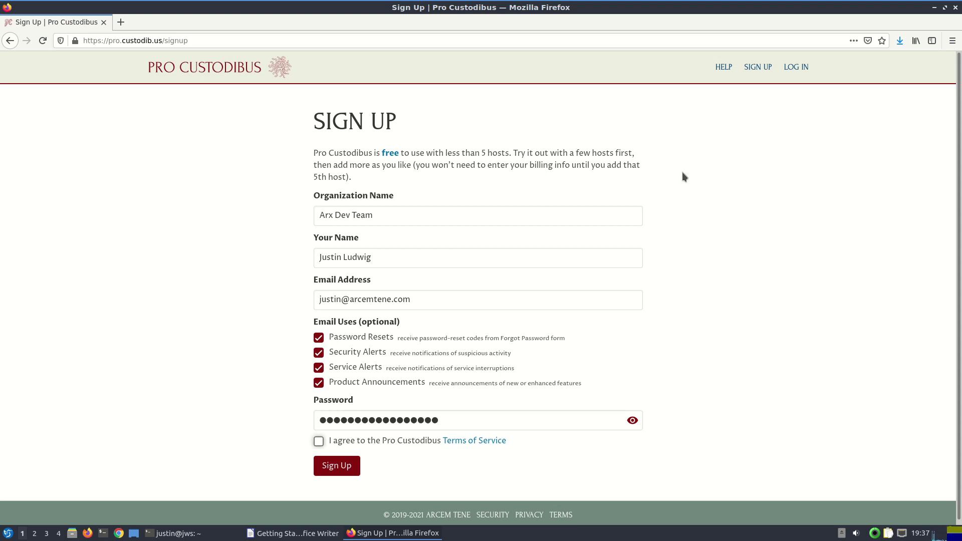
pyautogui.press('space')
# Submit the sign-up, then review the login ID and the four getting-started steps on the dashboard
pyautogui.click(346, 469)
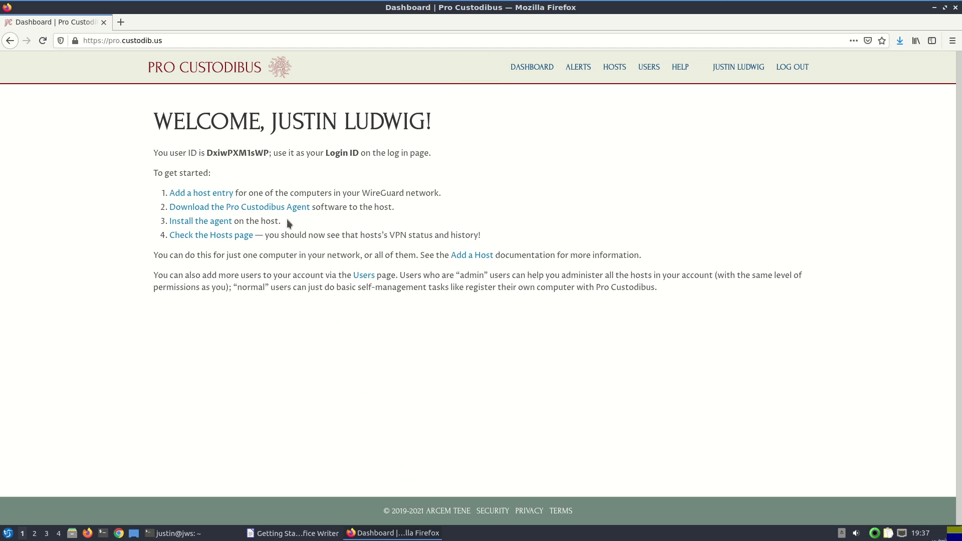
pyautogui.doubleClick(246, 149)
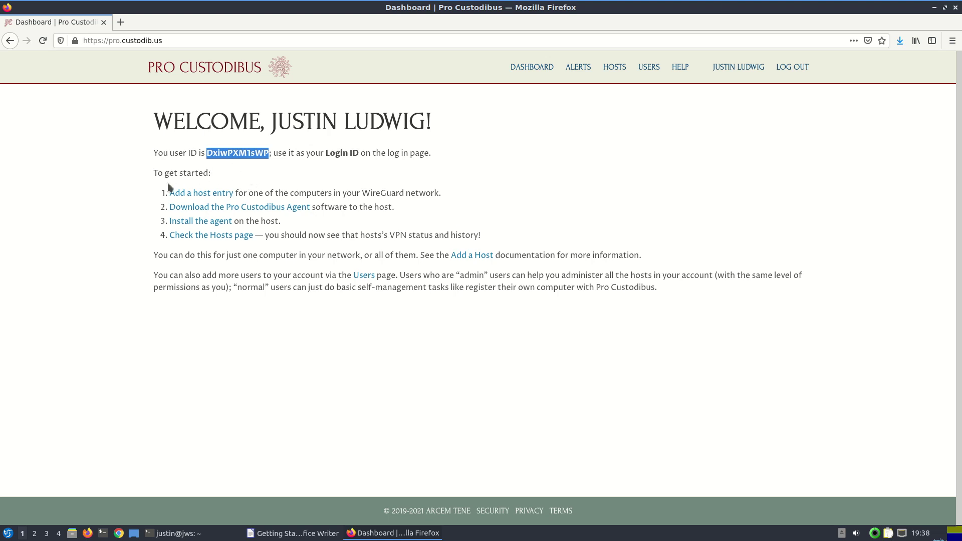
pyautogui.moveTo(155, 193); pyautogui.dragTo(253, 242)
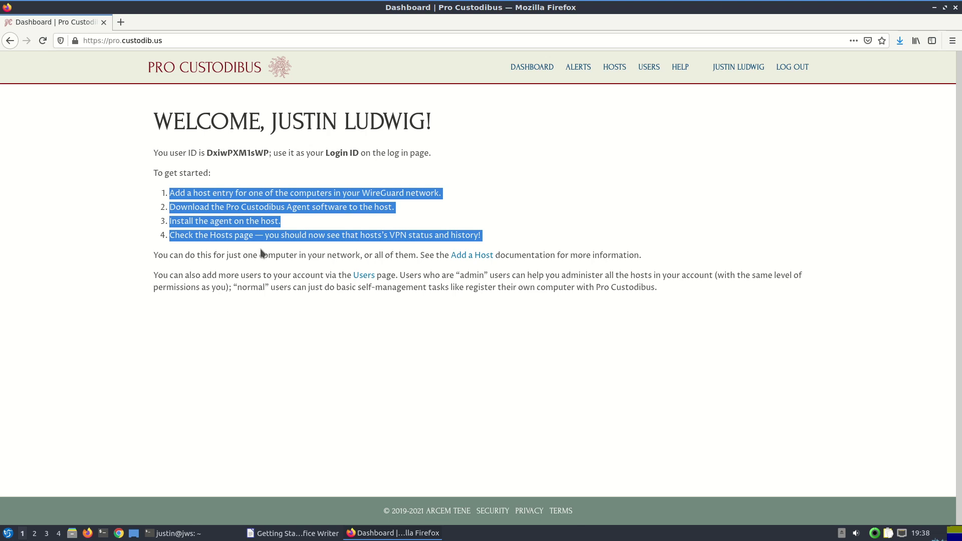
pyautogui.click(261, 253)
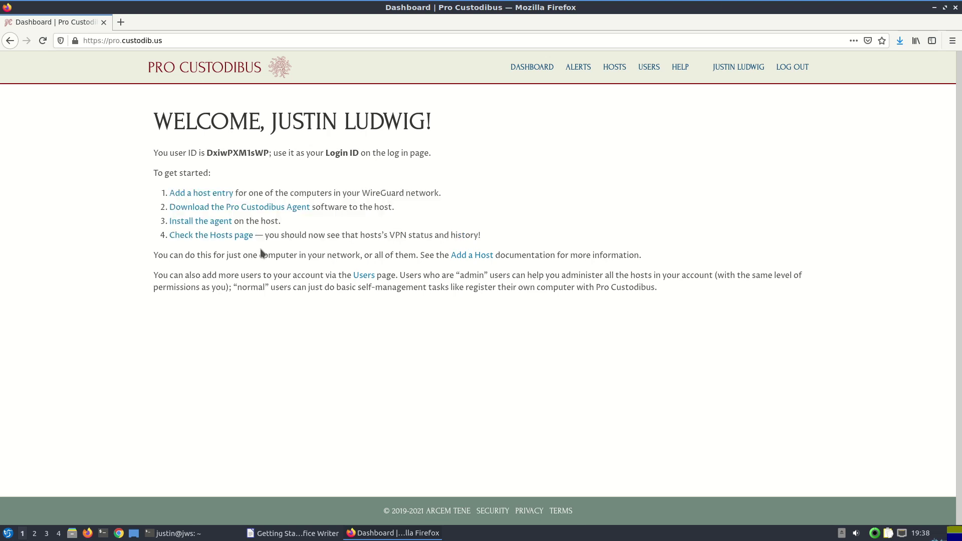
# Add a new host entry named 'Build' to reach its Set Up Build Server page
pyautogui.click(203, 196)
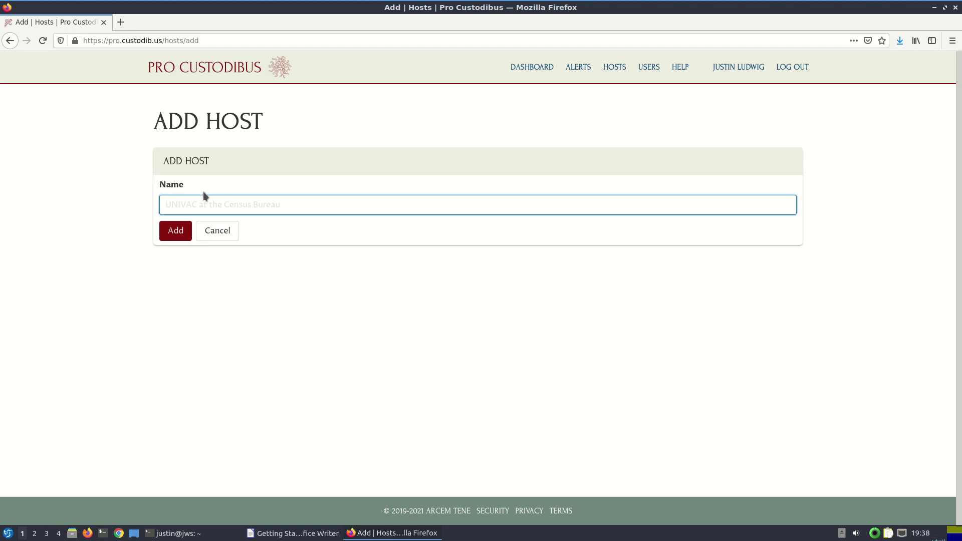
pyautogui.write('Build Server')
pyautogui.press('Return')
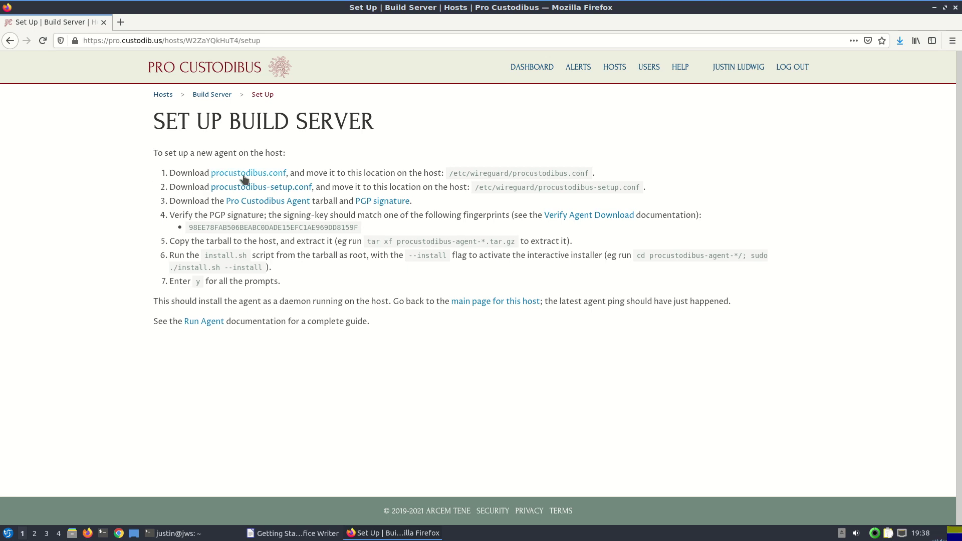
# Save procustodibus.conf and procustodibus-setup.conf from the Build Server setup page
pyautogui.click(243, 177)
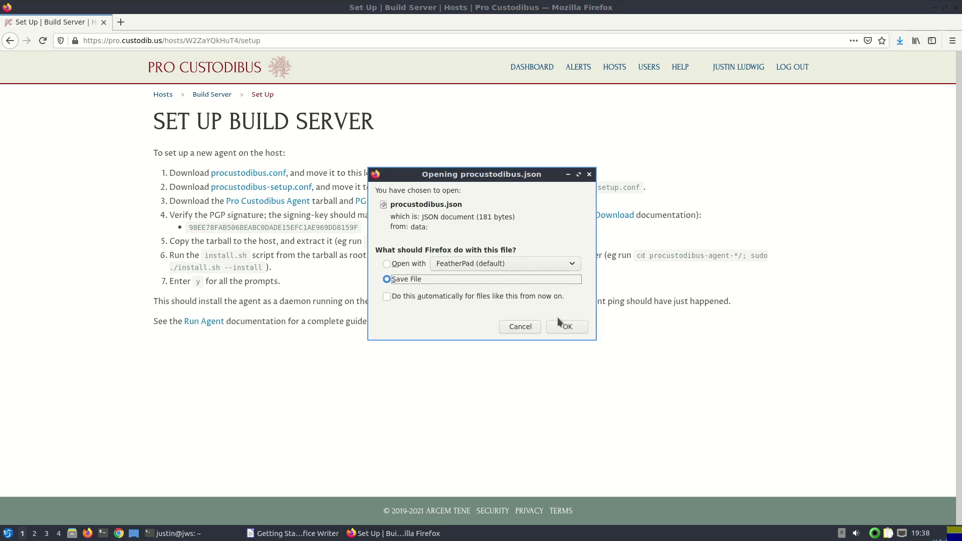
pyautogui.click(565, 326)
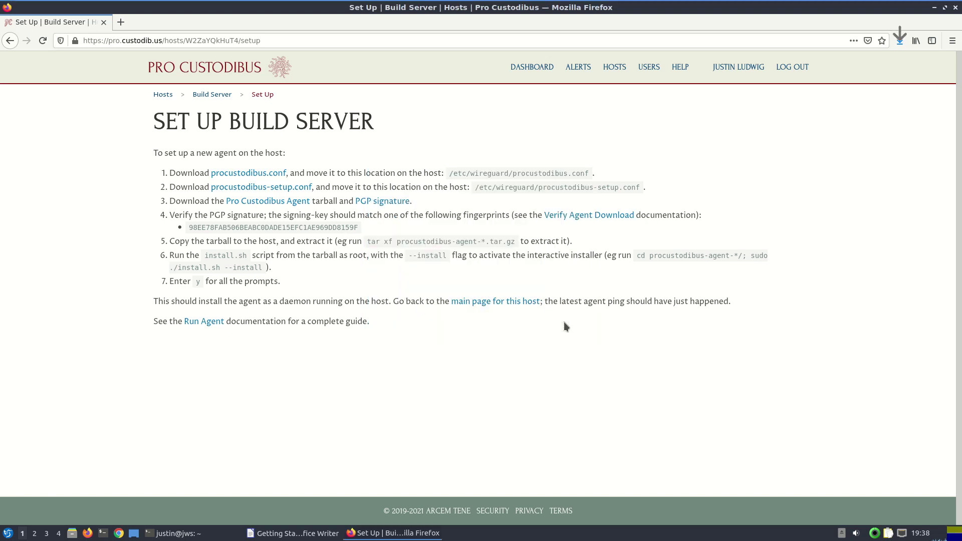
pyautogui.click(235, 189)
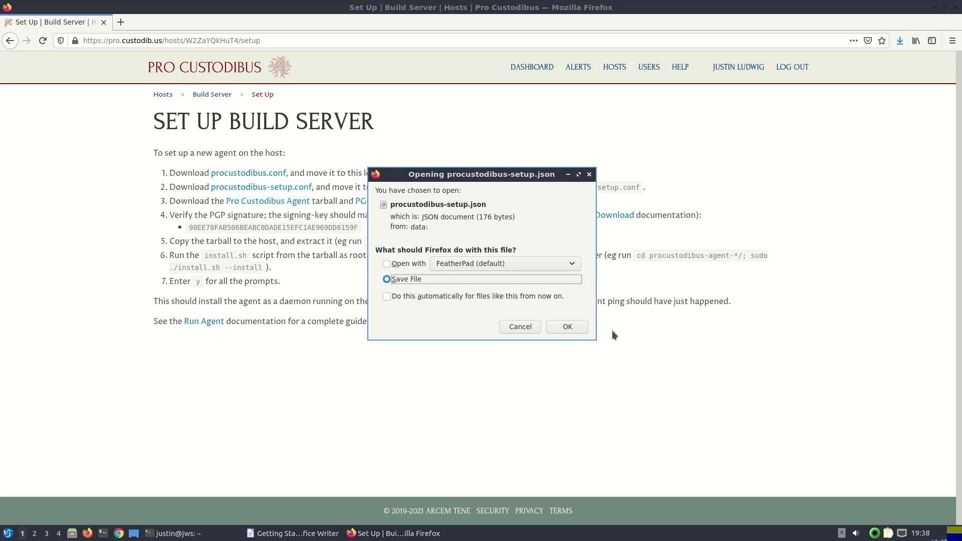
pyautogui.click(575, 327)
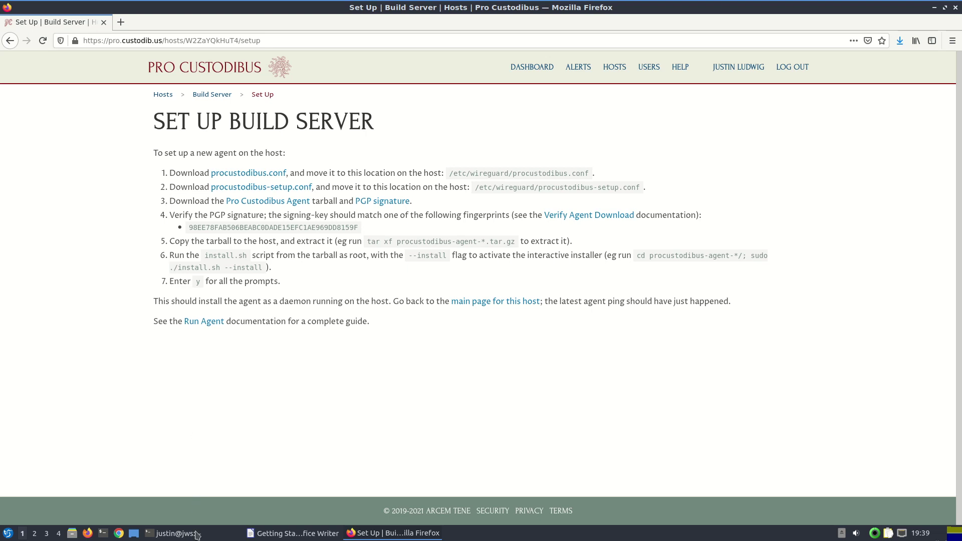
# List the downloaded files in the terminal's home folder with ls
pyautogui.click(176, 533)
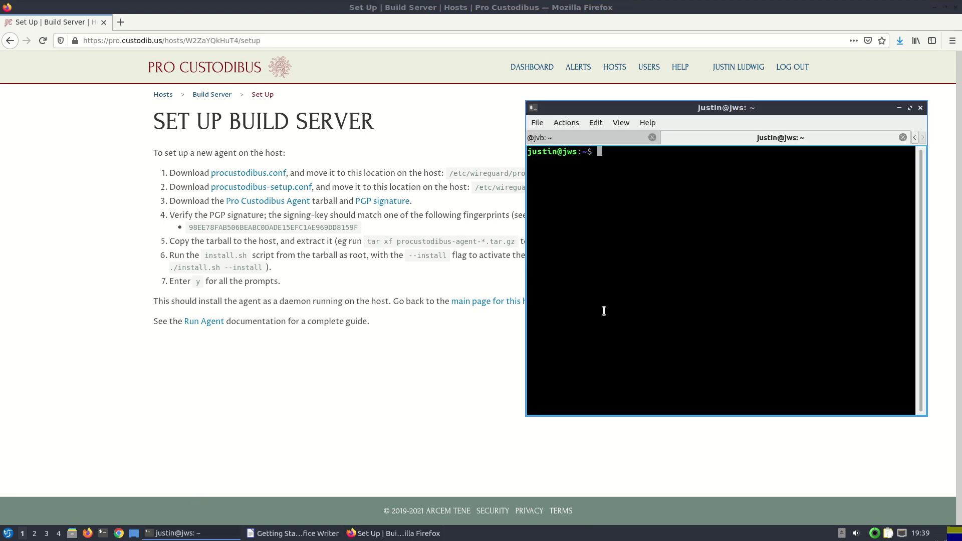
pyautogui.write('ls')
pyautogui.press('Return')
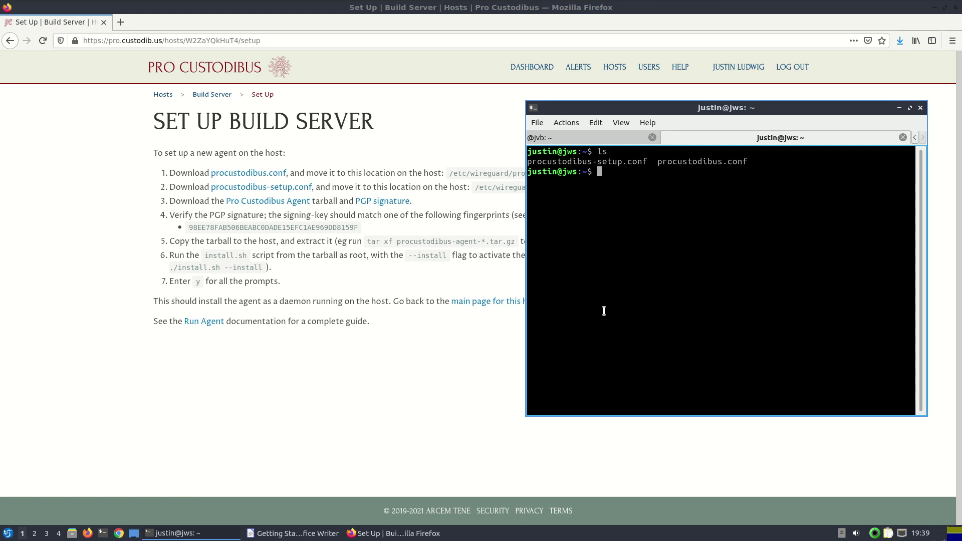
# Copy procustodibus*.conf to build:. with scp, then SSH into the build host
pyautogui.write('scp proc')
pyautogui.press('Tab')
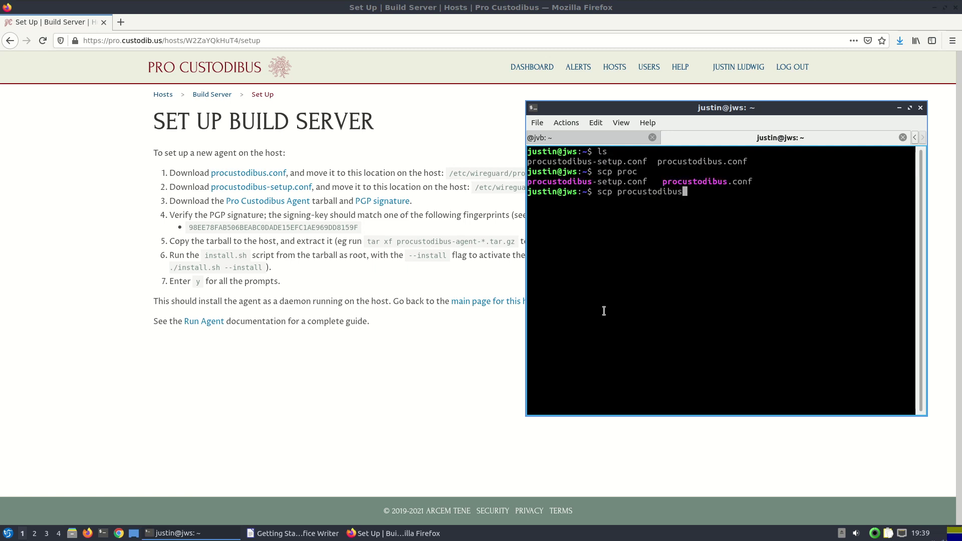
pyautogui.write('.* jvb')
pyautogui.press('BackSpace')
pyautogui.press('BackSpace')
pyautogui.press('BackSpace')
pyautogui.press('BackSpace')
pyautogui.press('BackSpace')
pyautogui.press('BackSpace')
pyautogui.write('*.conf build:.')
pyautogui.press('Return')
pyautogui.write('ss')
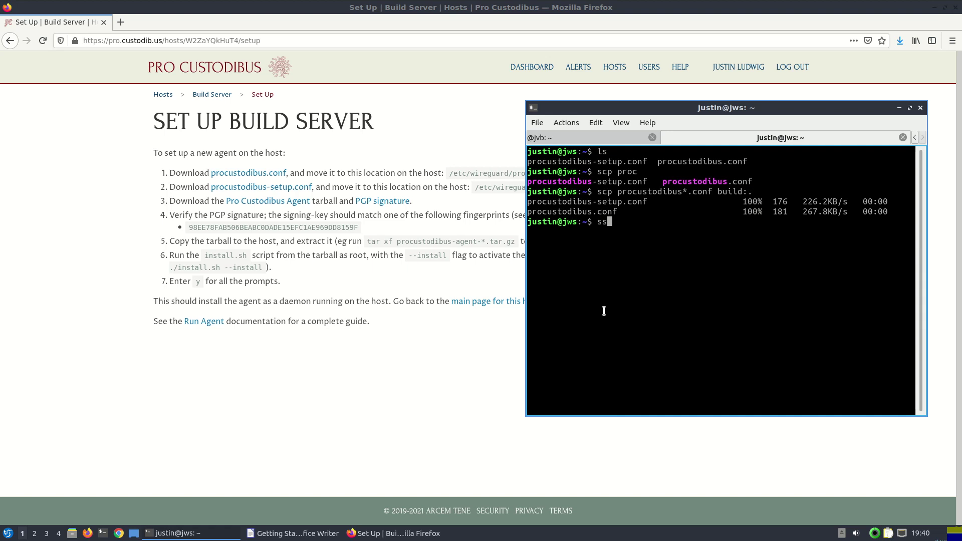
pyautogui.write('h build')
pyautogui.press('Return')
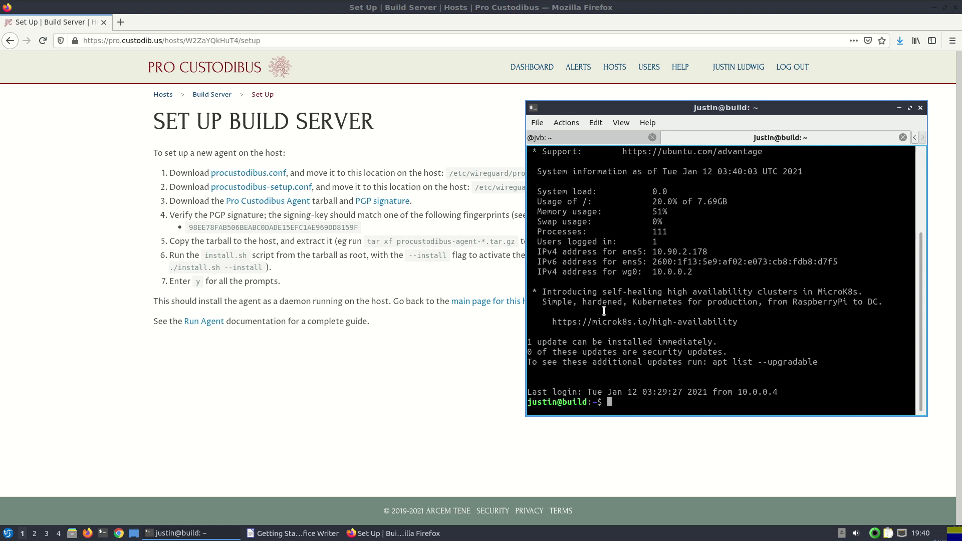
# List the copied files, then sudo mv procustodibus*.conf into /etc/wireguard/
pyautogui.write('ls')
pyautogui.press('Return')
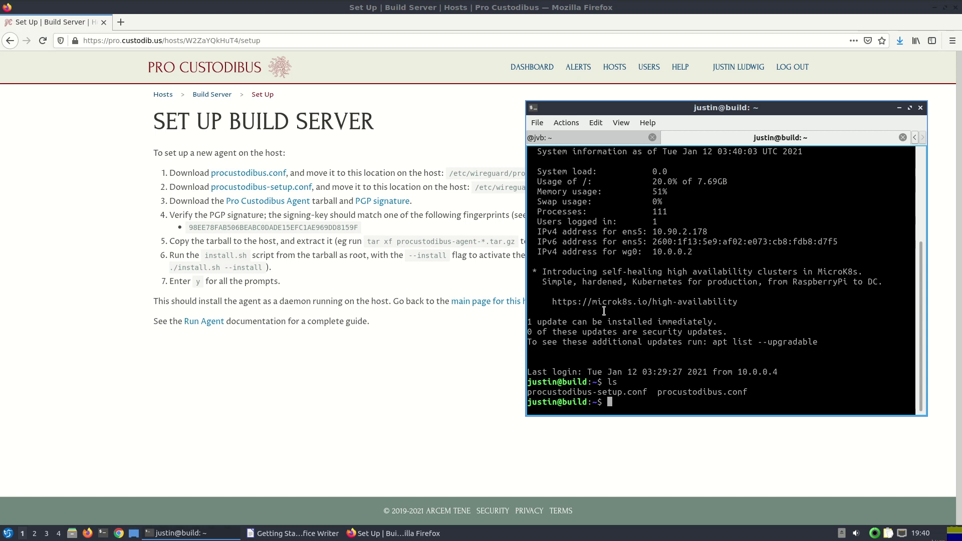
pyautogui.write('sudo mv proc')
pyautogui.press('Tab')
pyautogui.write('*.c')
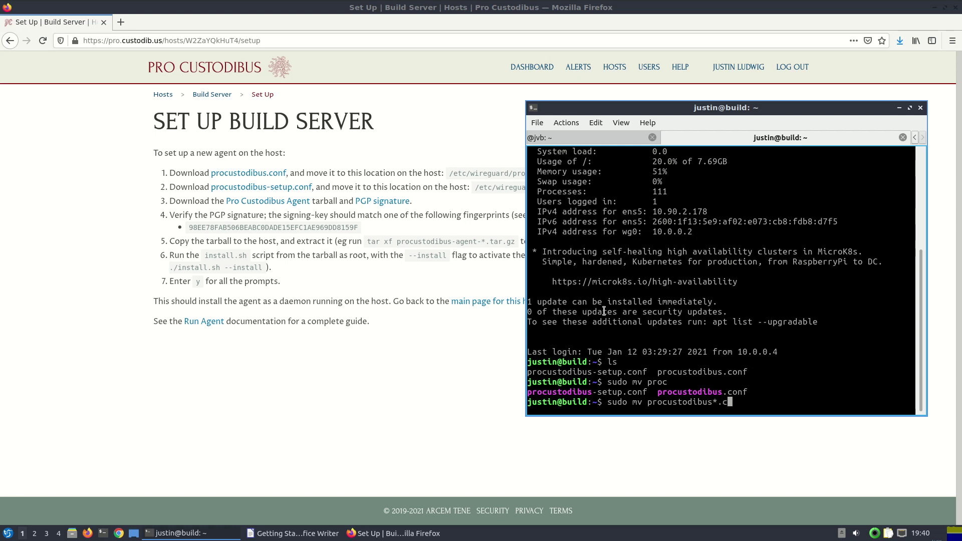
pyautogui.write('onf /etc/wireguard/.')
pyautogui.press('Return')
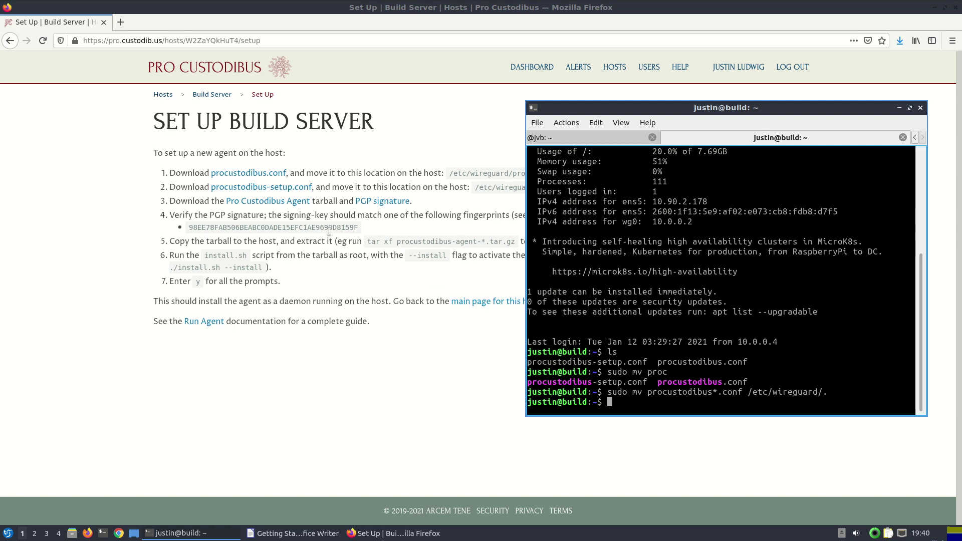
# Copy the Pro Custodibus Agent link and wget the agent tarball on the build host
pyautogui.rightClick(274, 200)
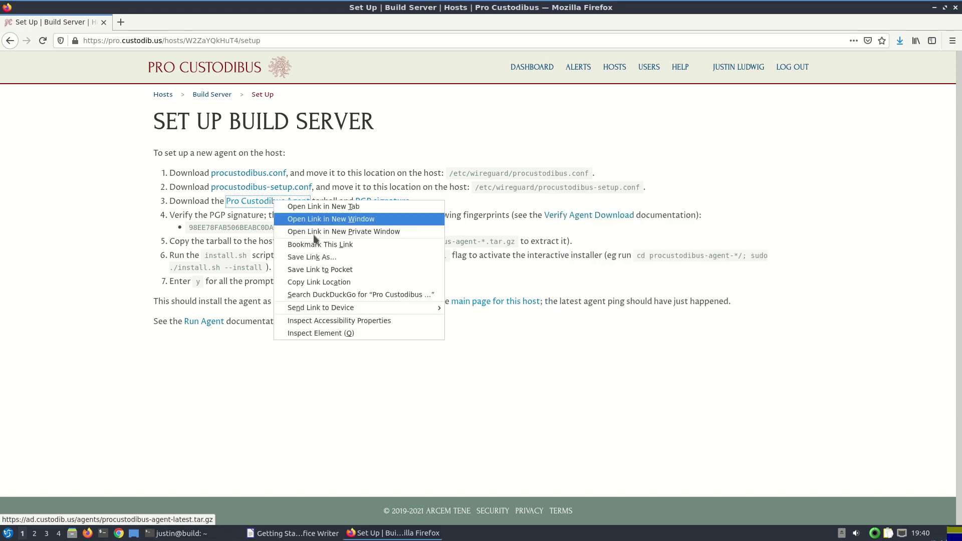
pyautogui.click(339, 281)
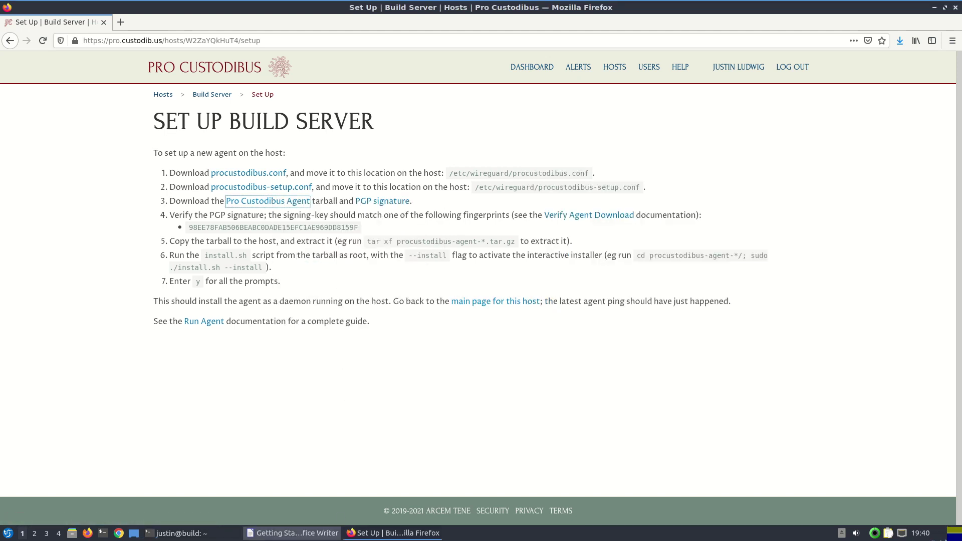
pyautogui.click(190, 533)
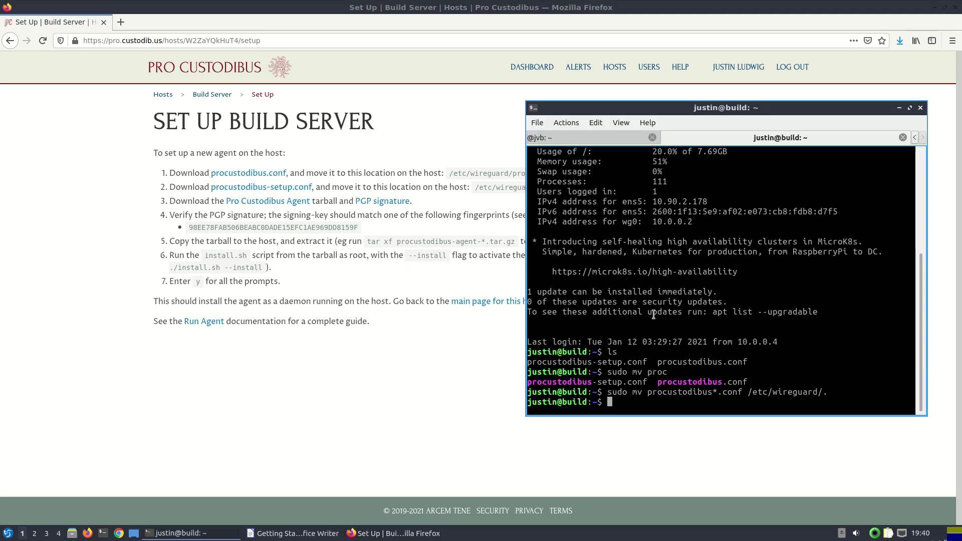
pyautogui.write('wget')
pyautogui.write('https://ad.custodib.us/agents/procustodibus-agent-latest.tar.gz')
pyautogui.press('Return')
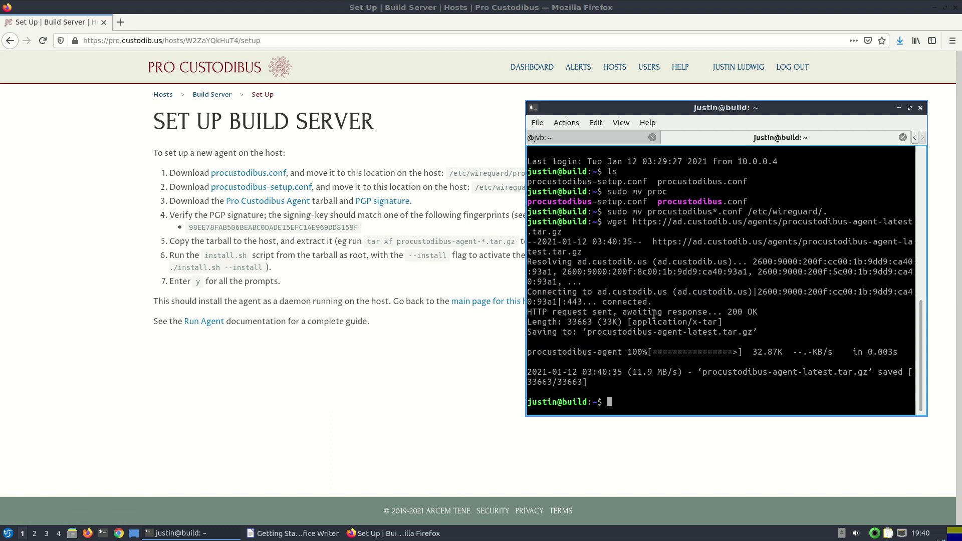
# Fetch the tarball's .sig signature file by rerunning wget with .sig appended
pyautogui.press('Up')
pyautogui.write('.sig')
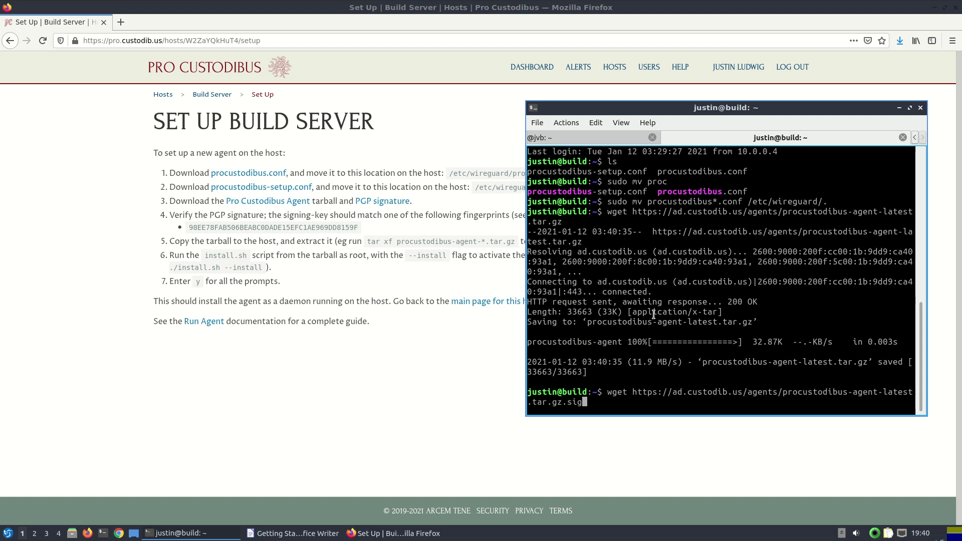
pyautogui.press('Return')
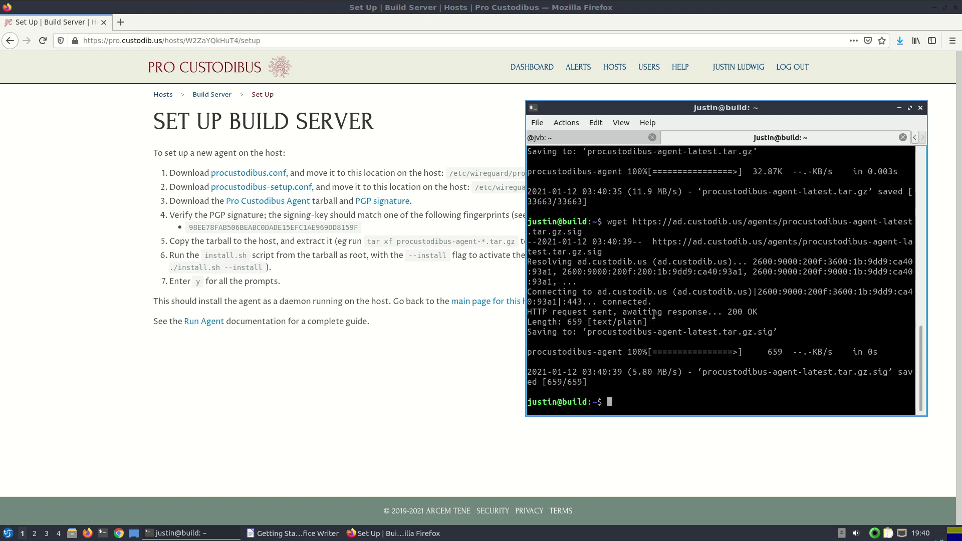
# Run gpg --verify on procustodibus-agent-latest.tar.gz.sig and highlight the printed RSA key fingerprint
pyautogui.write('gpg --verify pr')
pyautogui.press('Tab')
pyautogui.press('Tab')
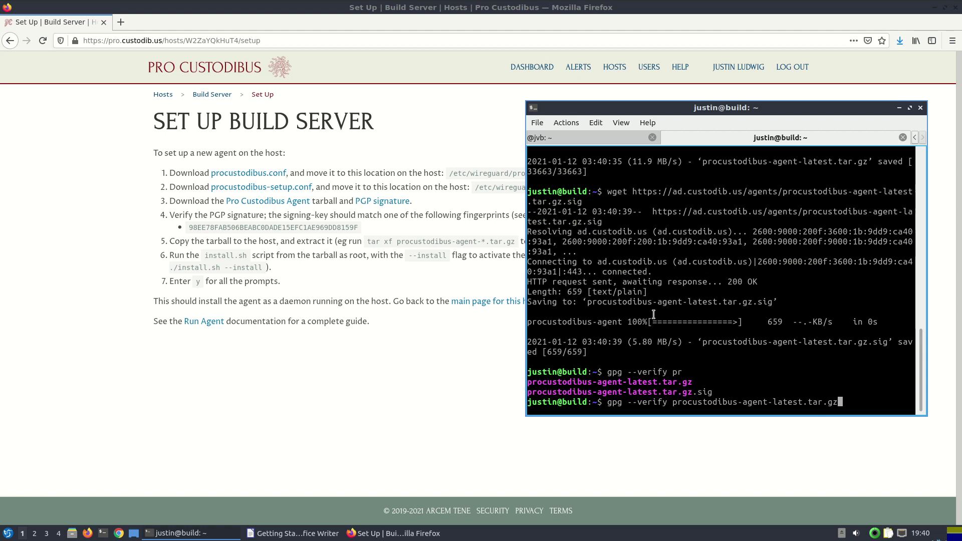
pyautogui.write('.sig pro')
pyautogui.press('Tab')
pyautogui.press('Tab')
pyautogui.press('Return')
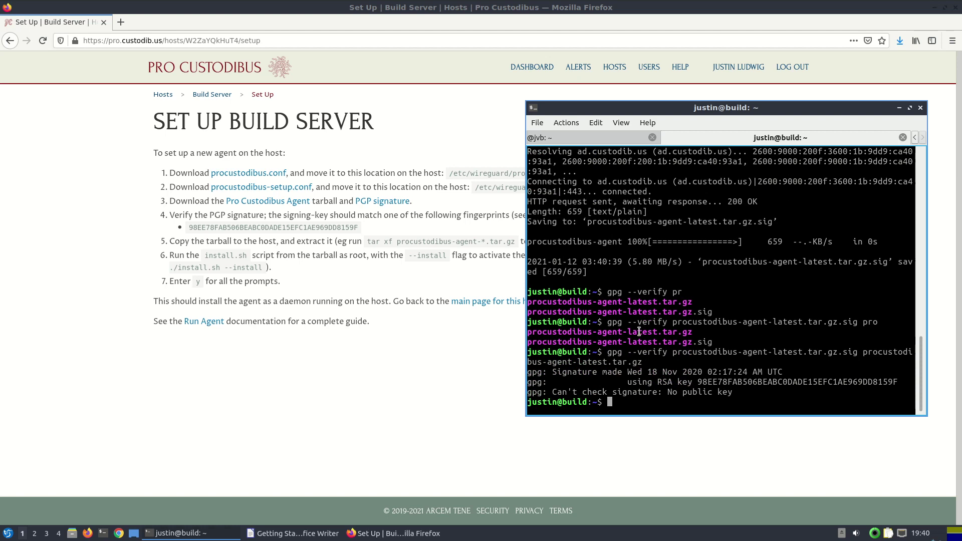
pyautogui.doubleClick(724, 384)
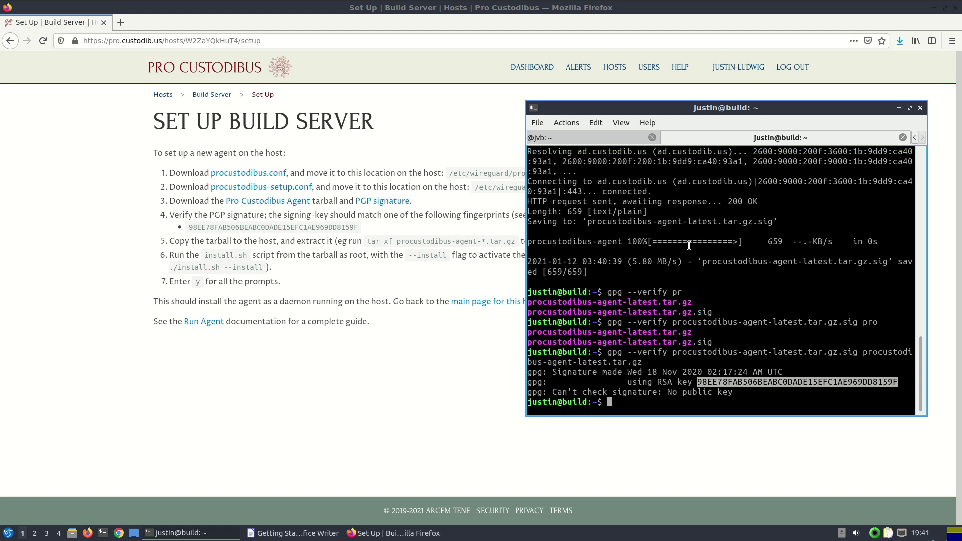
# Extract the agent tarball and cd into procustodibus-agent-1.0.3, listing its files
pyautogui.write('tar xf pr')
pyautogui.press('Tab')
pyautogui.press('Return')
pyautogui.write('ls')
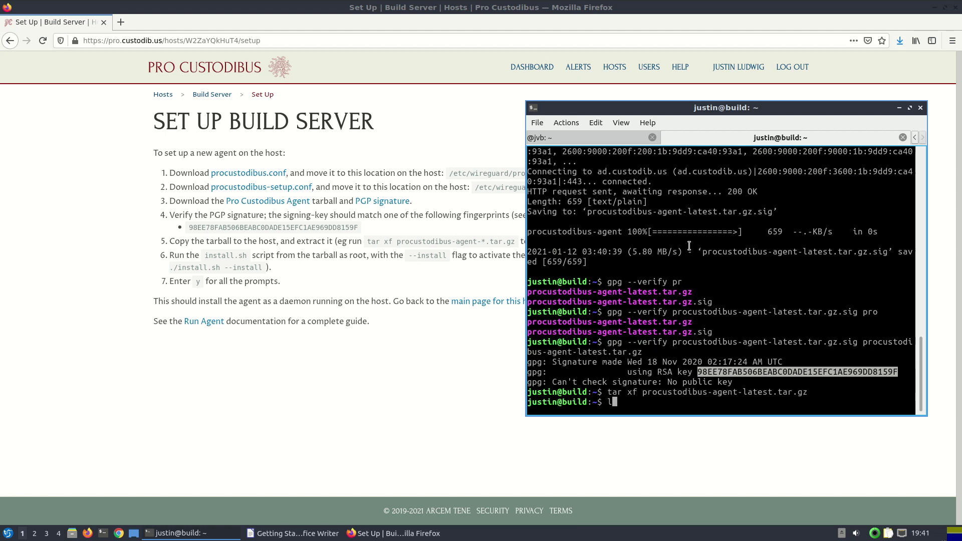
pyautogui.press('Return')
pyautogui.write('cd pro')
pyautogui.press('Tab')
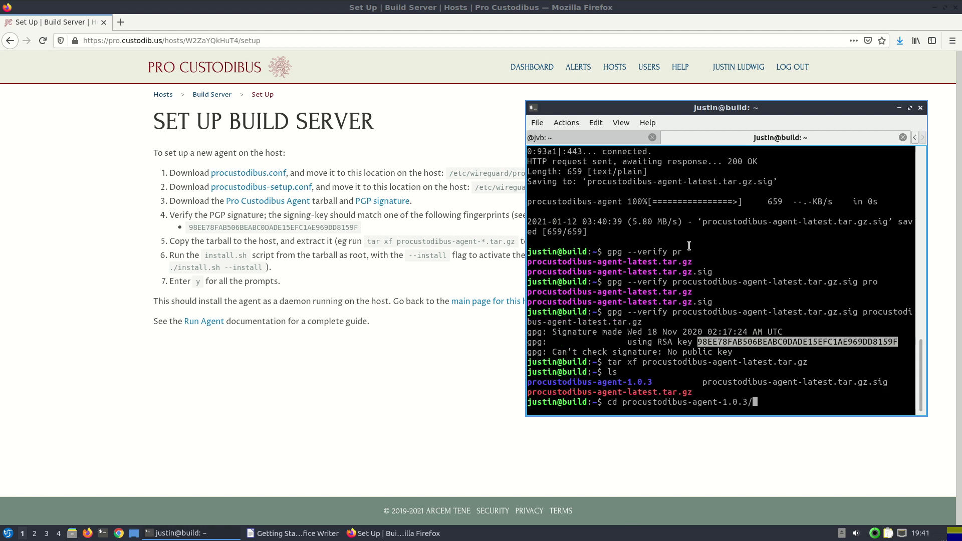
pyautogui.press('Return')
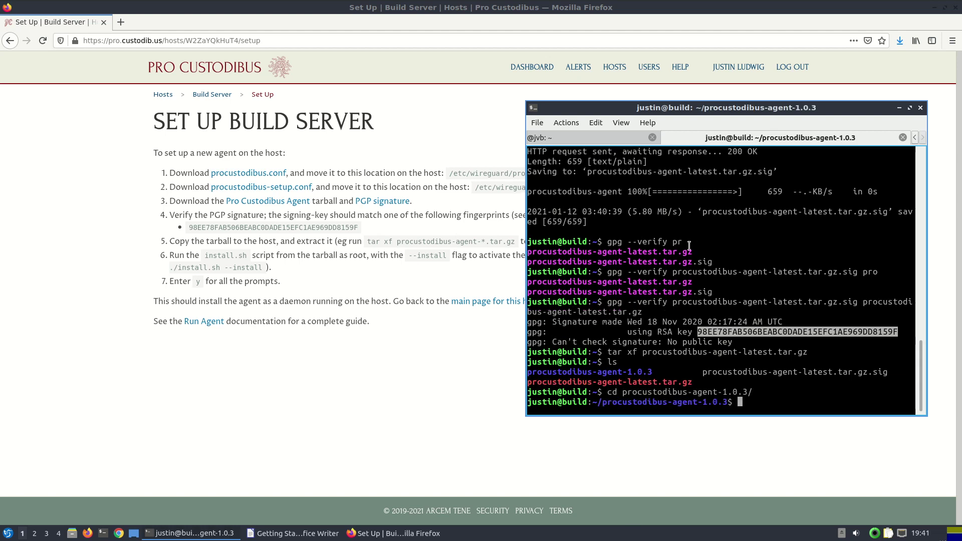
pyautogui.write('ls')
pyautogui.press('Return')
# Check install.sh usage, then run sudo ./install.sh --install
pyautogui.write('.')
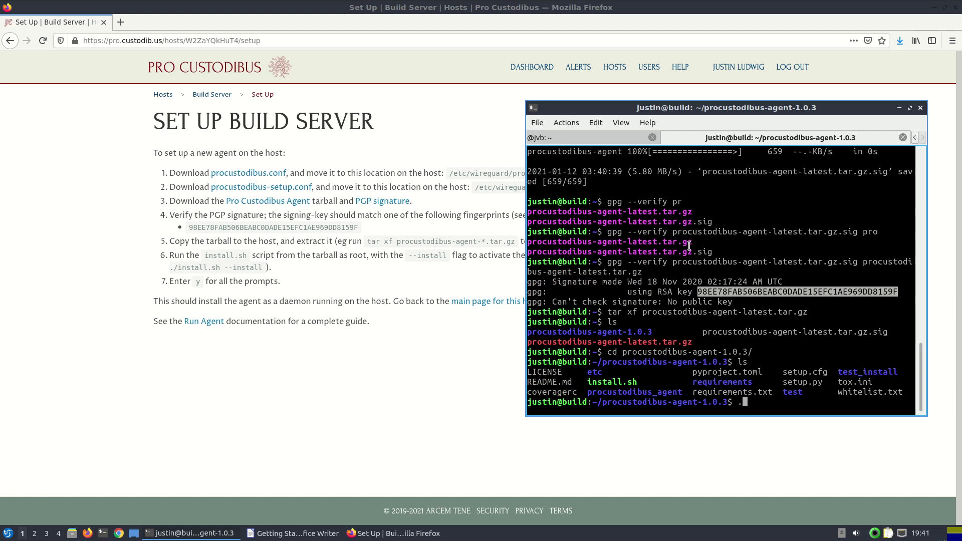
pyautogui.write('/in')
pyautogui.press('Tab')
pyautogui.press('Return')
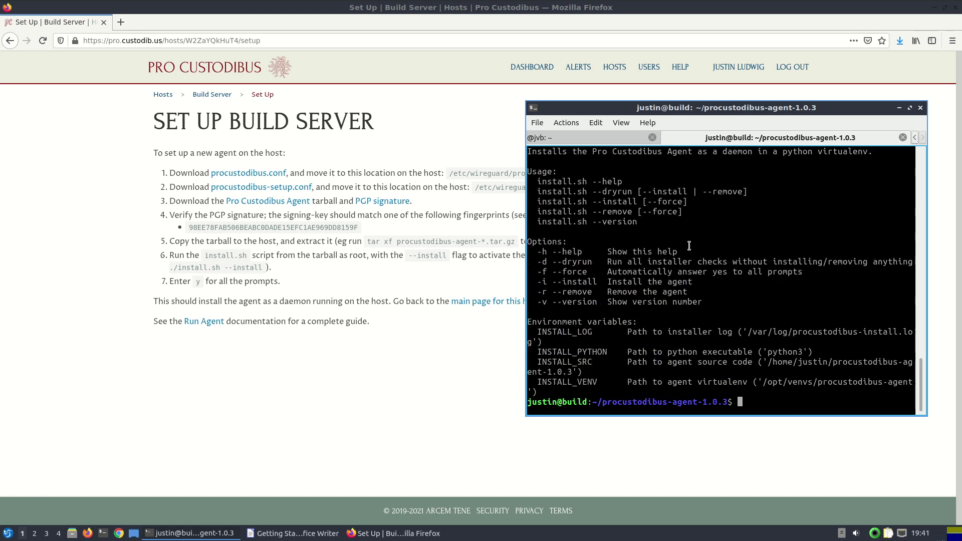
pyautogui.write('./in')
pyautogui.press('Tab')
pyautogui.write('--install')
pyautogui.press('Left')
pyautogui.press('Left')
pyautogui.press('Left')
pyautogui.press('Left')
pyautogui.press('Left')
pyautogui.press('Left')
pyautogui.press('Left')
pyautogui.press('Left')
pyautogui.press('Left')
pyautogui.press('Left')
pyautogui.press('Left')
pyautogui.press('Left')
pyautogui.press('Left')
pyautogui.press('Left')
pyautogui.press('Left')
pyautogui.press('Left')
pyautogui.press('Left')
pyautogui.press('Left')
pyautogui.press('Left')
pyautogui.press('Left')
pyautogui.write('sudo')
pyautogui.press('Return')
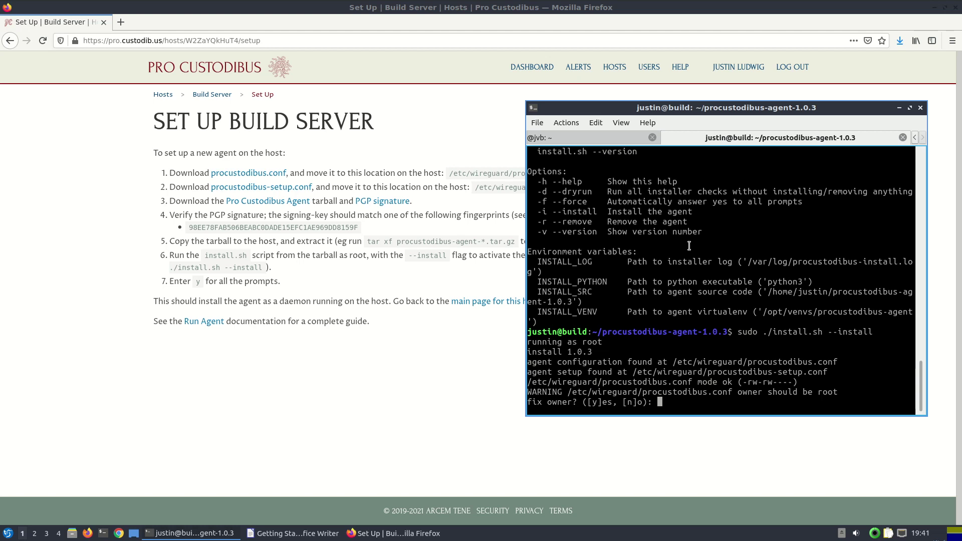
# Answer y to all eight installer prompts: file owners/groups, virtualenv, package, daemon install and start
pyautogui.write('y')
pyautogui.press('Return')
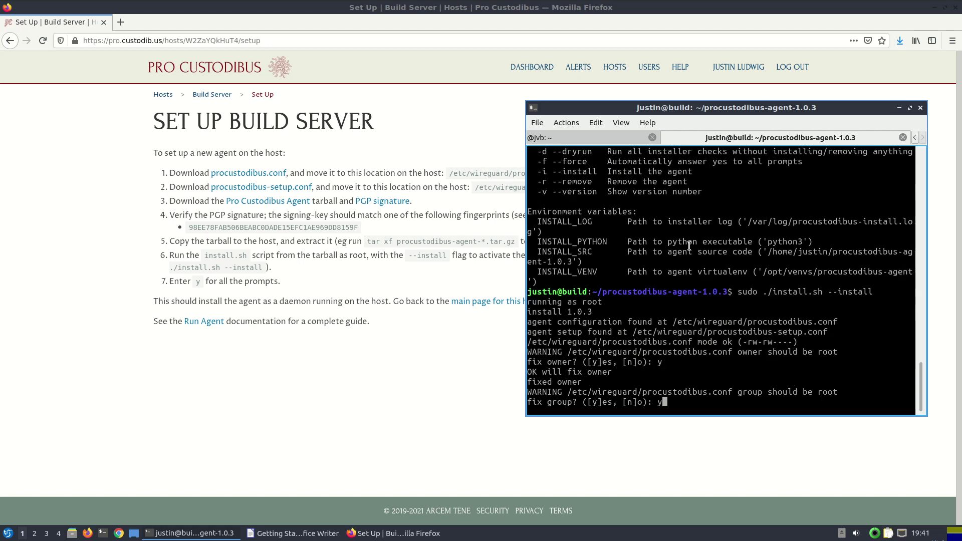
pyautogui.write('y')
pyautogui.press('Return')
pyautogui.write('y')
pyautogui.press('Return')
pyautogui.write('y')
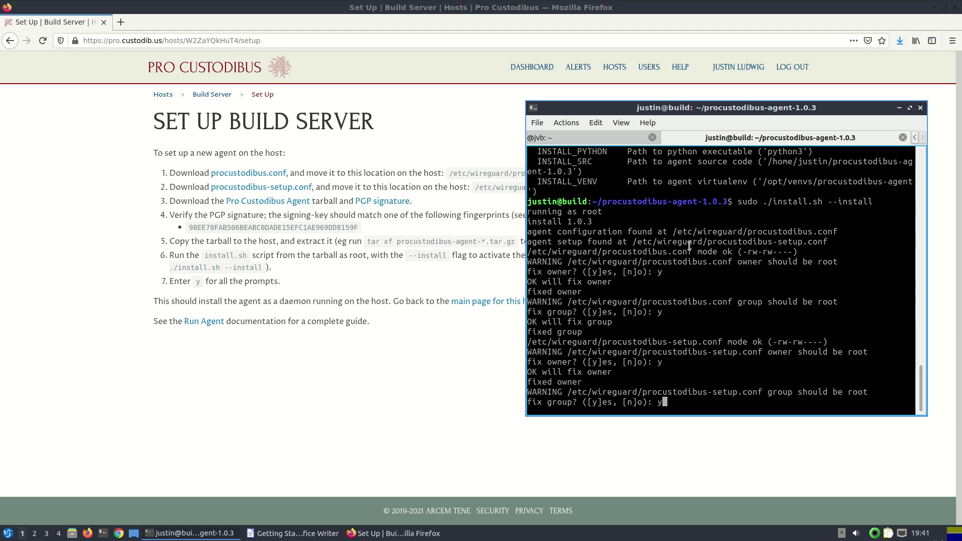
pyautogui.press('Return')
pyautogui.write('y')
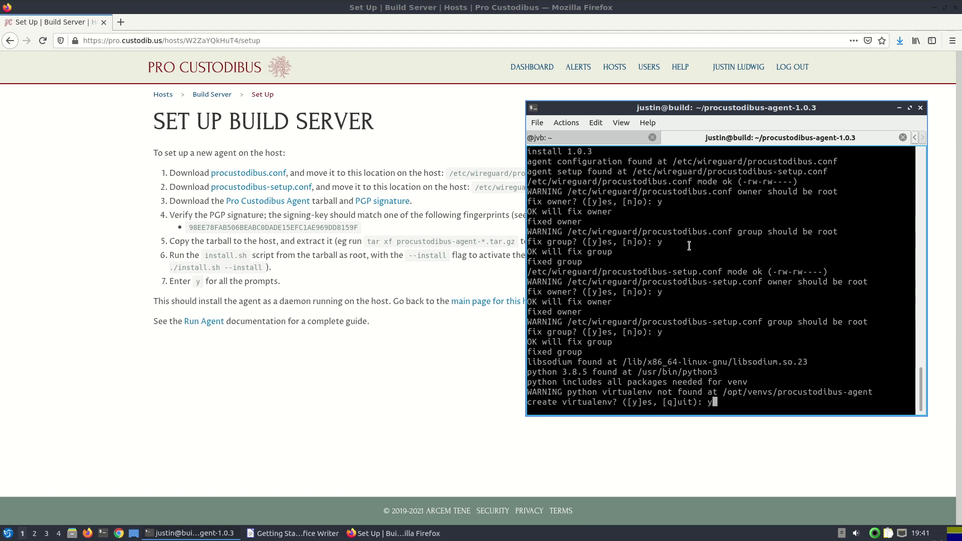
pyautogui.press('Return')
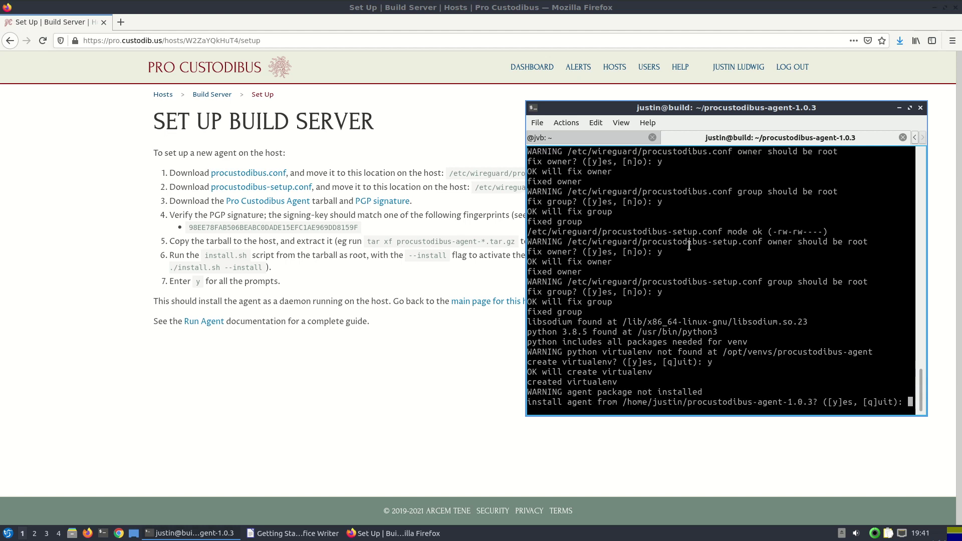
pyautogui.write('y')
pyautogui.press('Return')
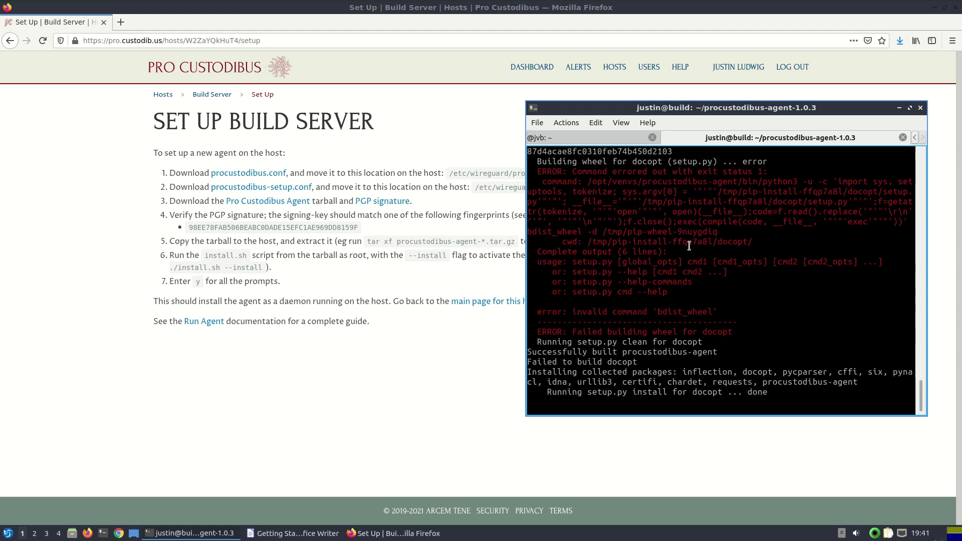
pyautogui.write('y')
pyautogui.press('Return')
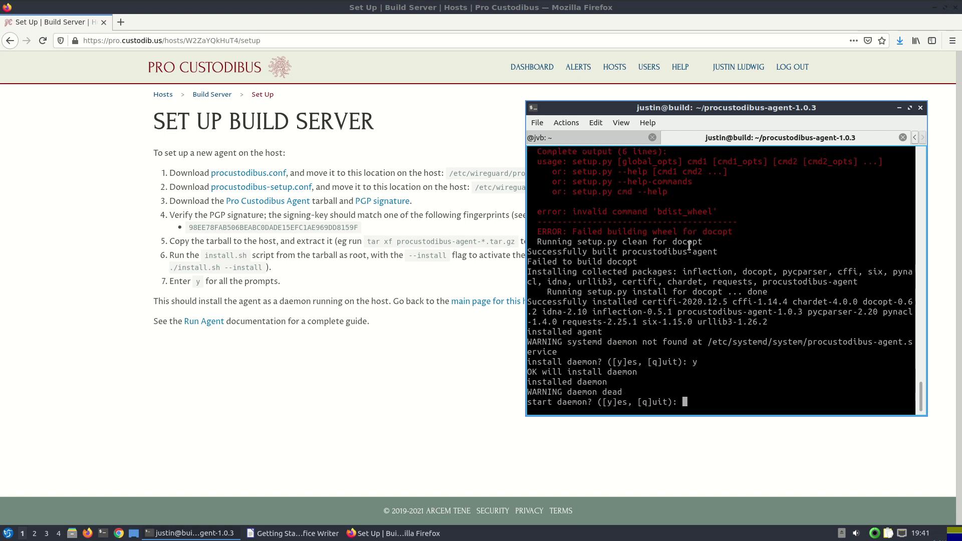
pyautogui.write('y')
pyautogui.press('Return')
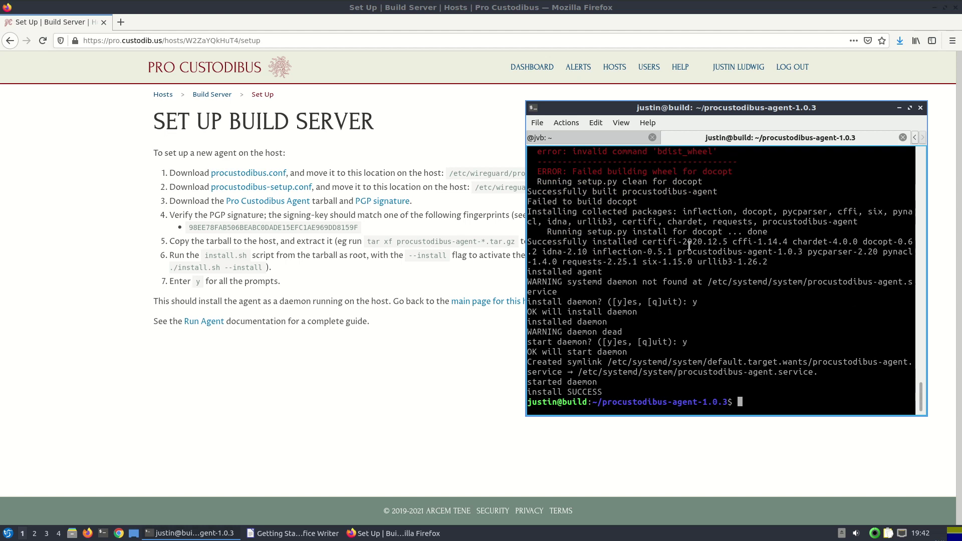
# Open the Build Server host's main page in Firefox and reload it to show the agent
pyautogui.click(432, 414)
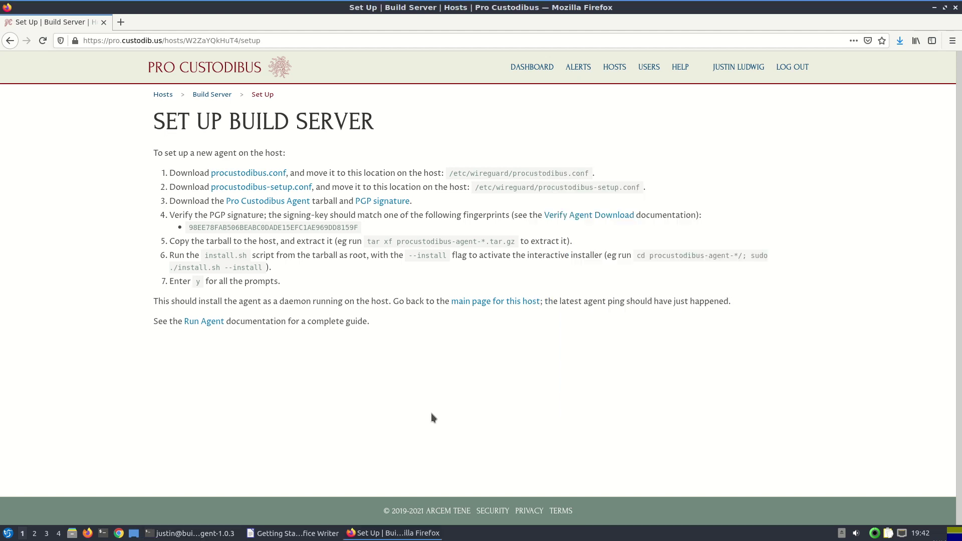
pyautogui.click(481, 302)
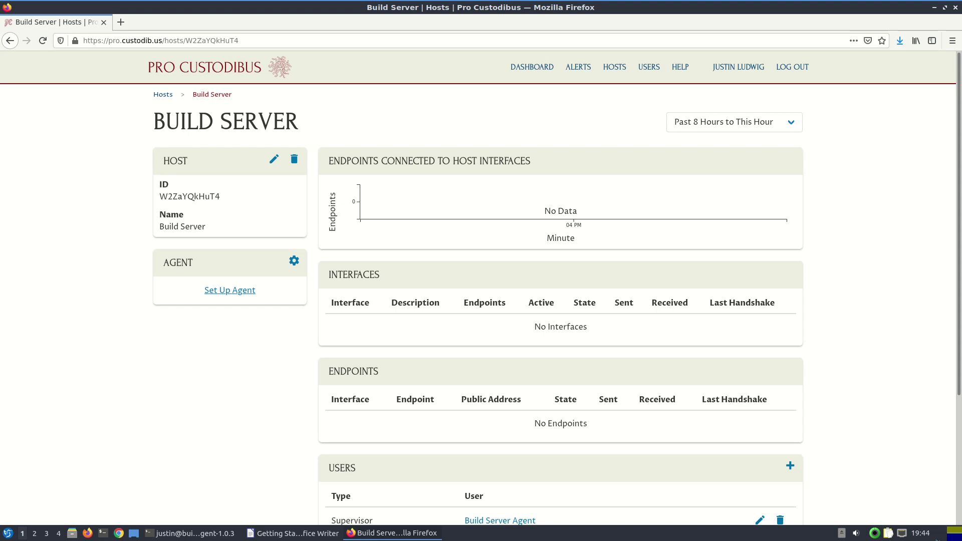
pyautogui.click(42, 41)
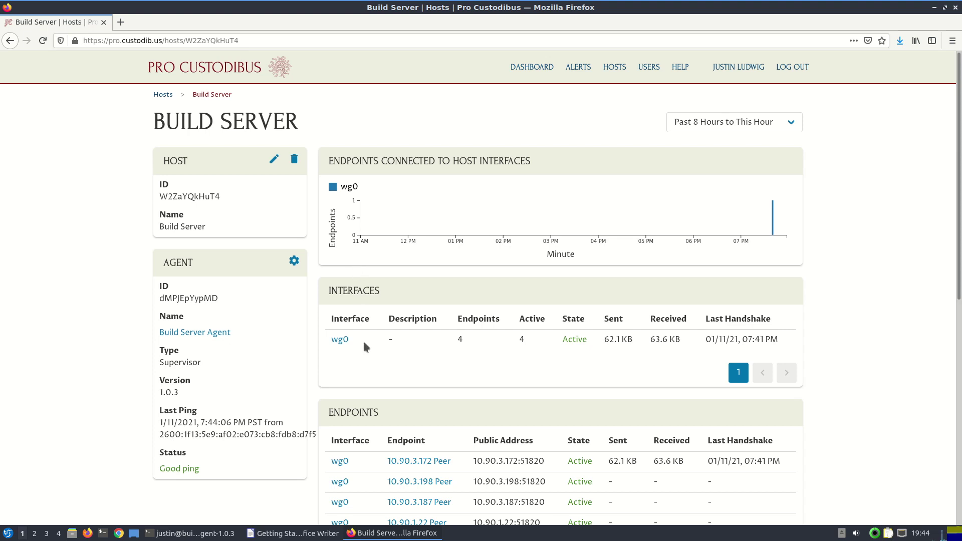
# Inspect the wg0 interface row and scroll down to the Endpoints table
pyautogui.moveTo(372, 358); pyautogui.dragTo(329, 341)
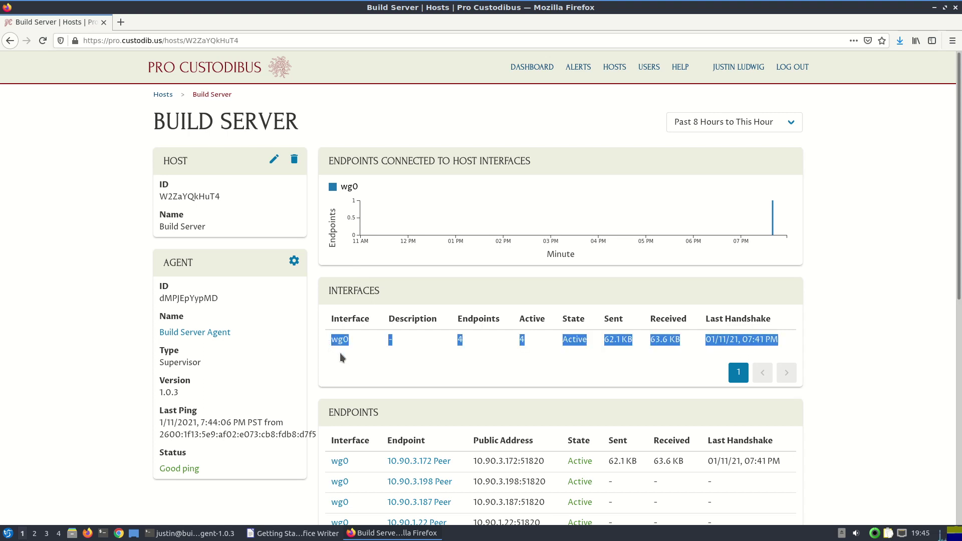
pyautogui.click(339, 353)
pyautogui.scroll(-1, 340, 352)
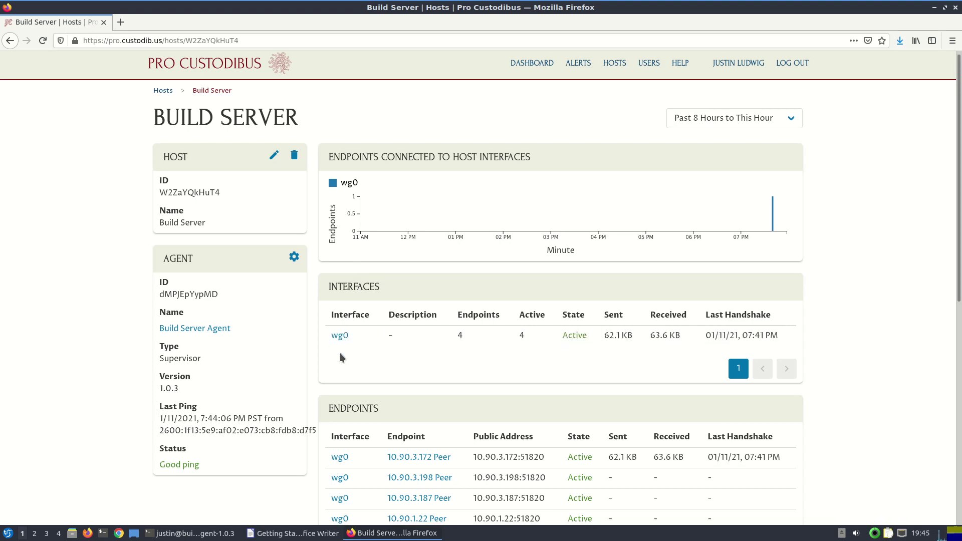
pyautogui.scroll(-2, 340, 353)
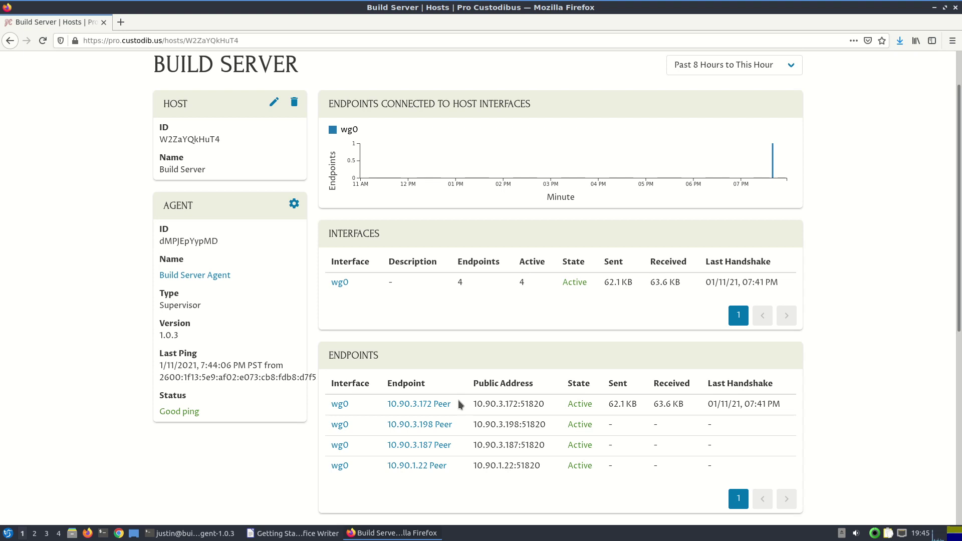
# Rename the 10.90.3.172 peer to its owner's workstation name and return to Build Server
pyautogui.click(434, 412)
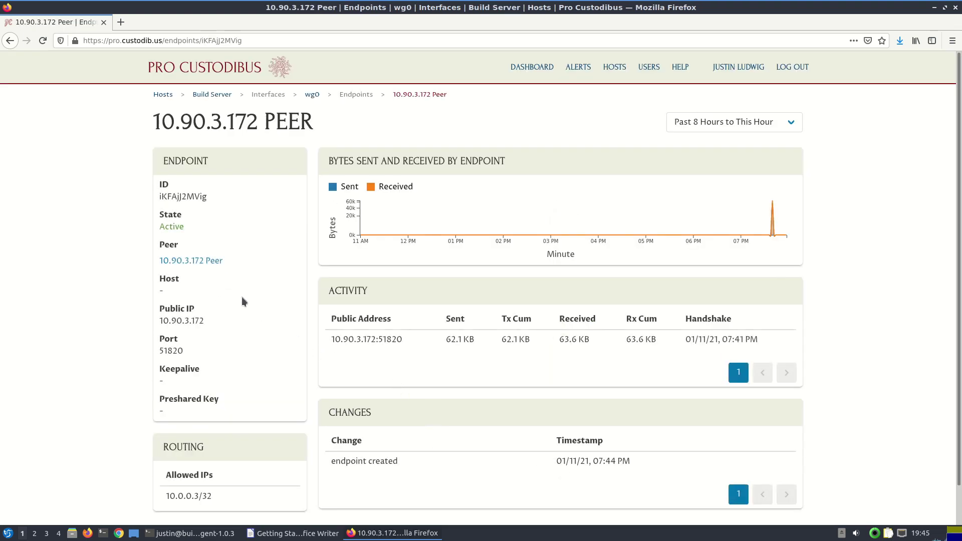
pyautogui.click(208, 265)
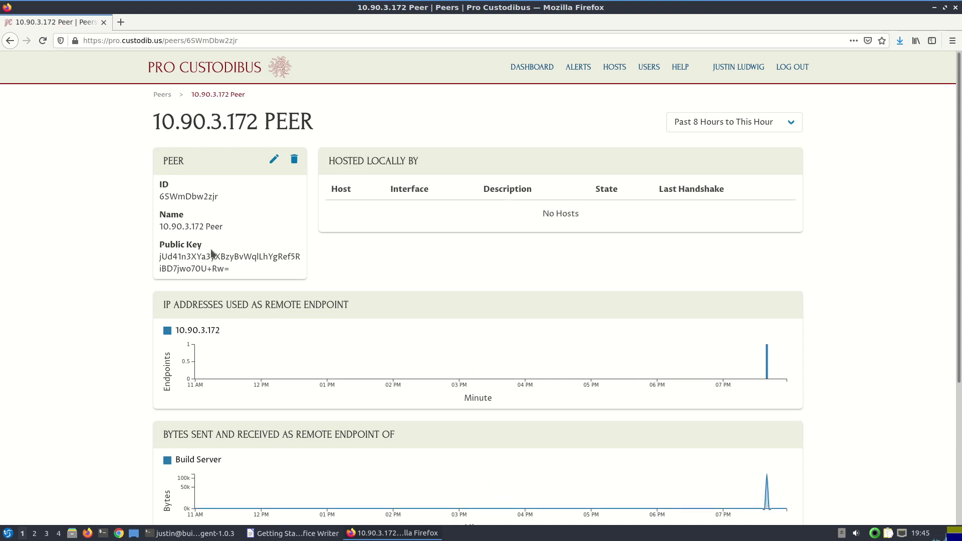
pyautogui.click(273, 160)
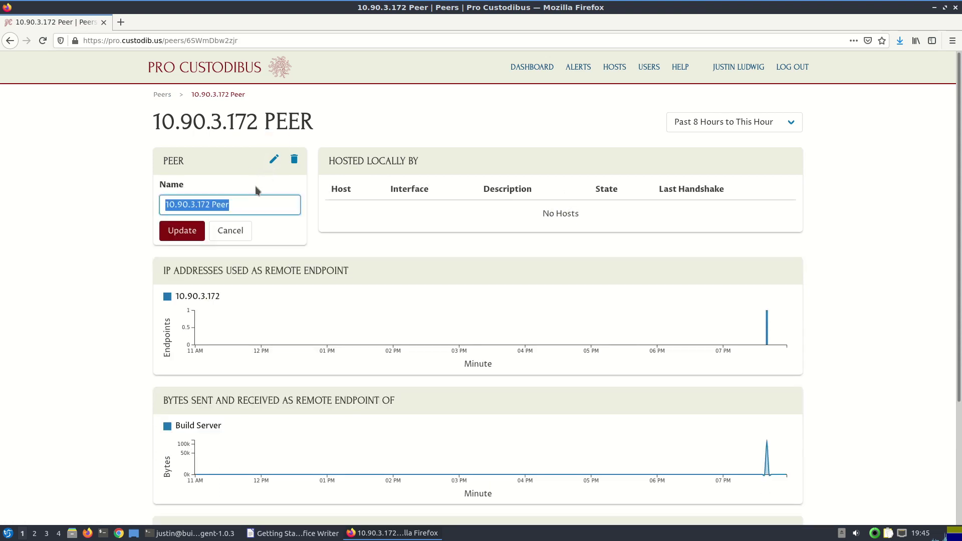
pyautogui.write('Justi')
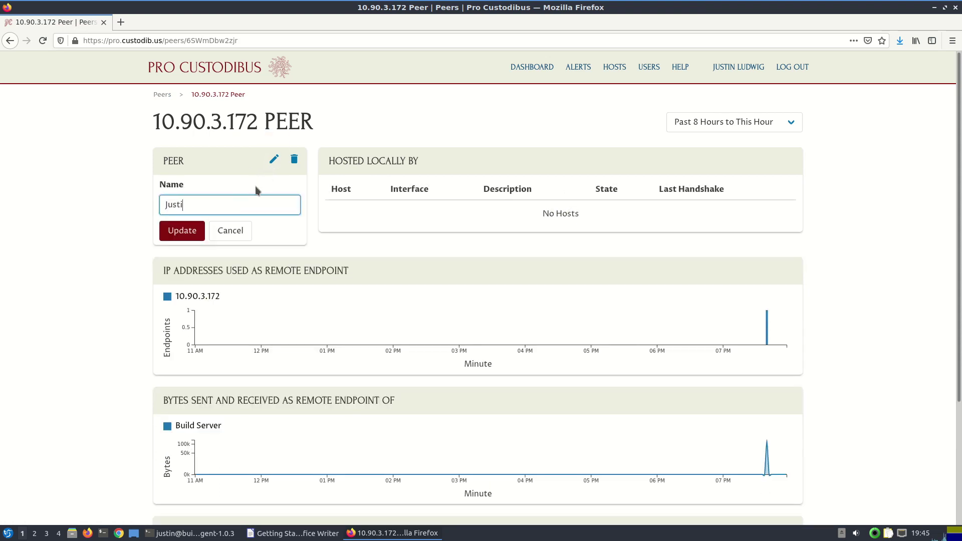
pyautogui.write("n 's Workstation")
pyautogui.press('Return')
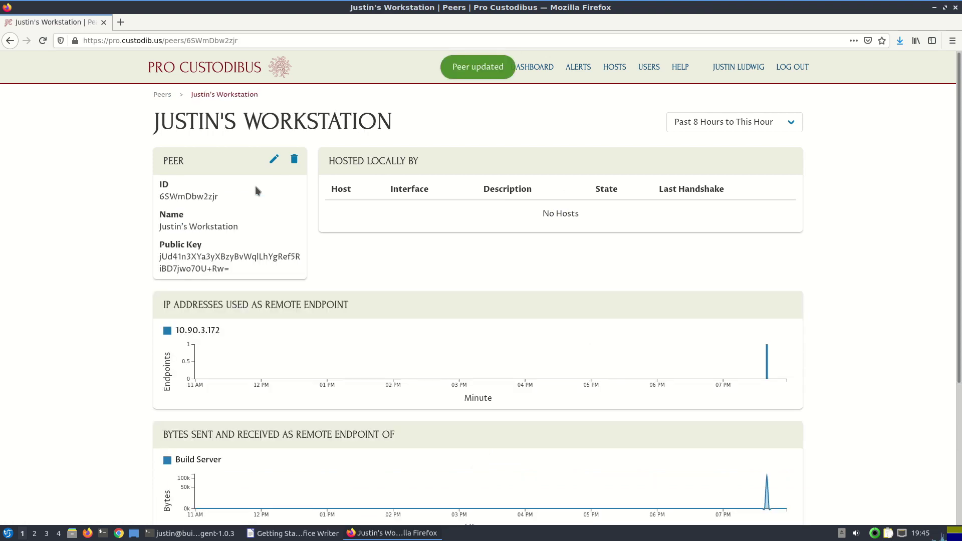
pyautogui.rightClick(8, 45)
pyautogui.click(20, 75)
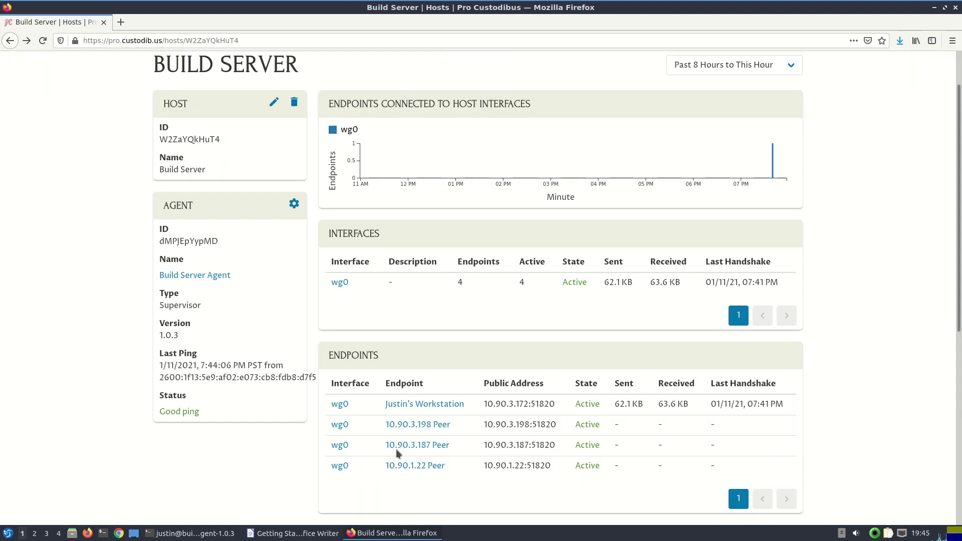
# Rename the 10.90.1.22 peer to 'App Gateway' and go back to the Build Server host page
pyautogui.click(412, 467)
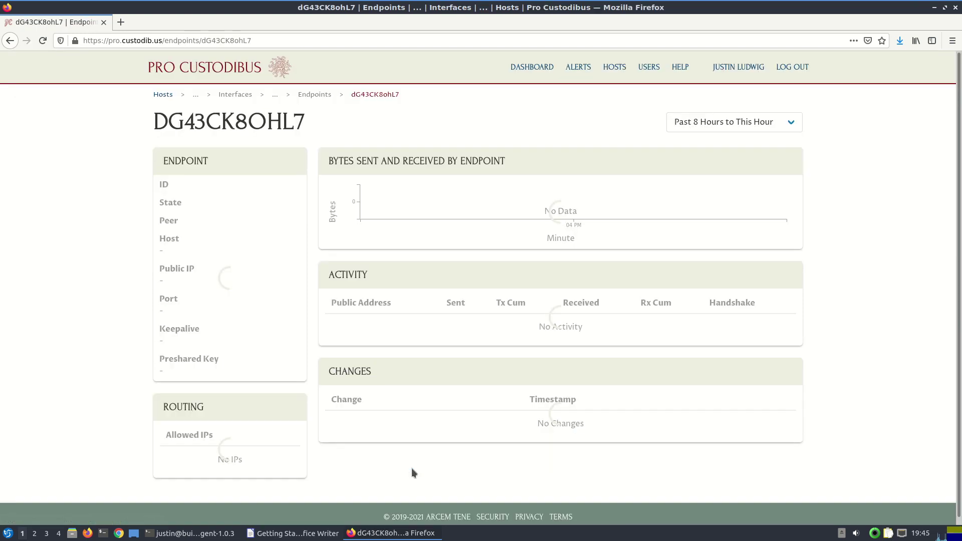
pyautogui.click(214, 262)
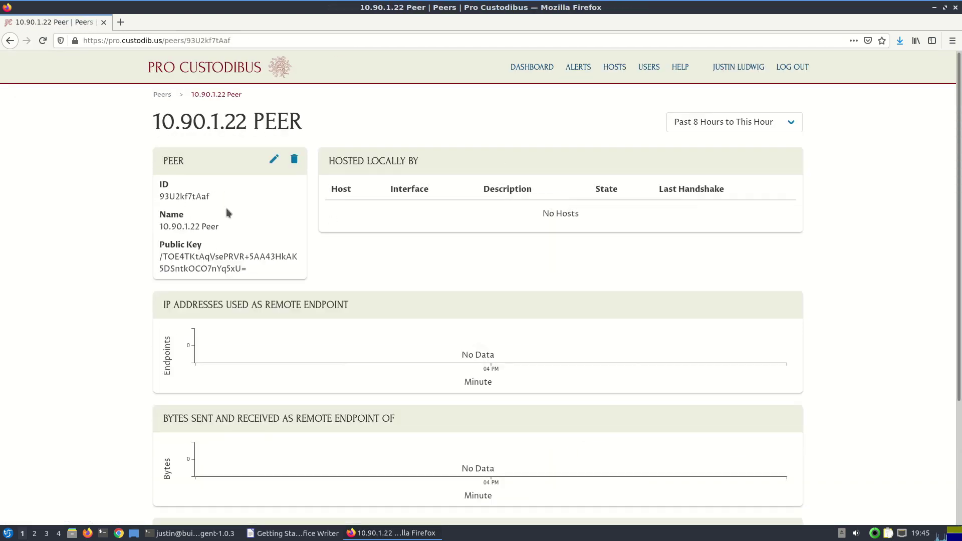
pyautogui.click(274, 160)
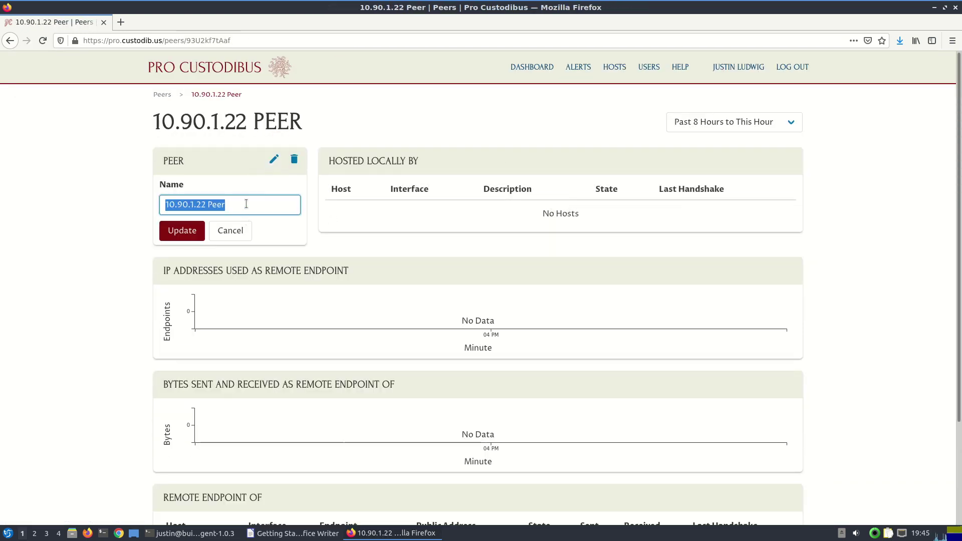
pyautogui.write('App Gatew')
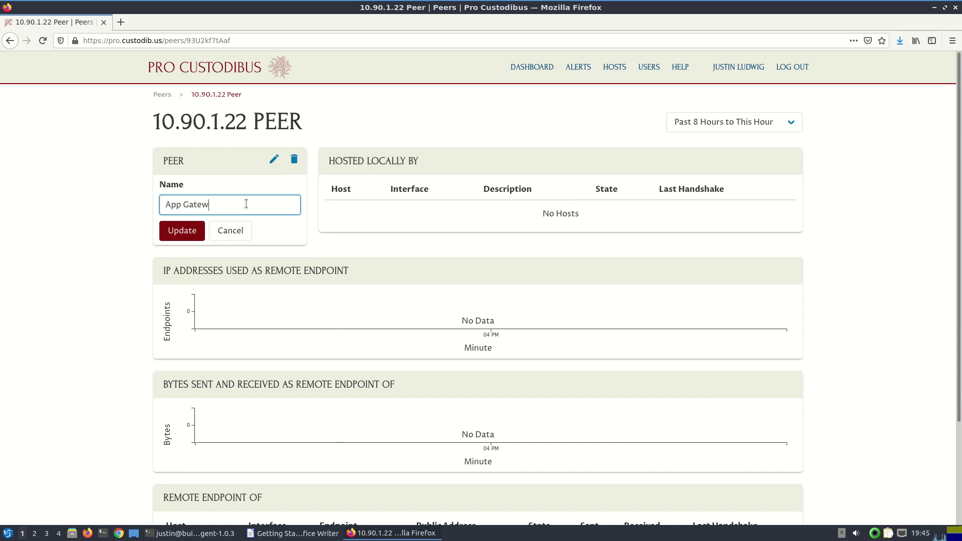
pyautogui.write('ay')
pyautogui.press('Return')
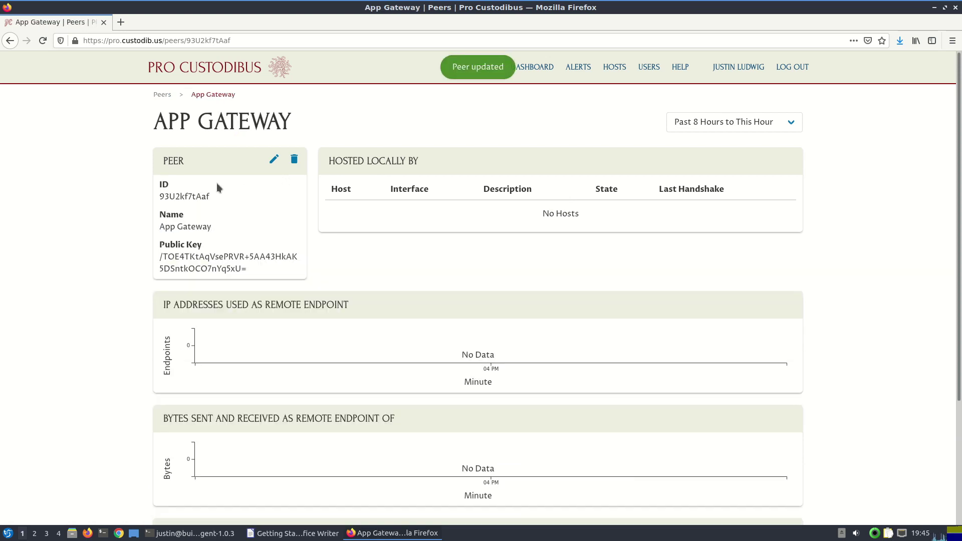
pyautogui.rightClick(12, 42)
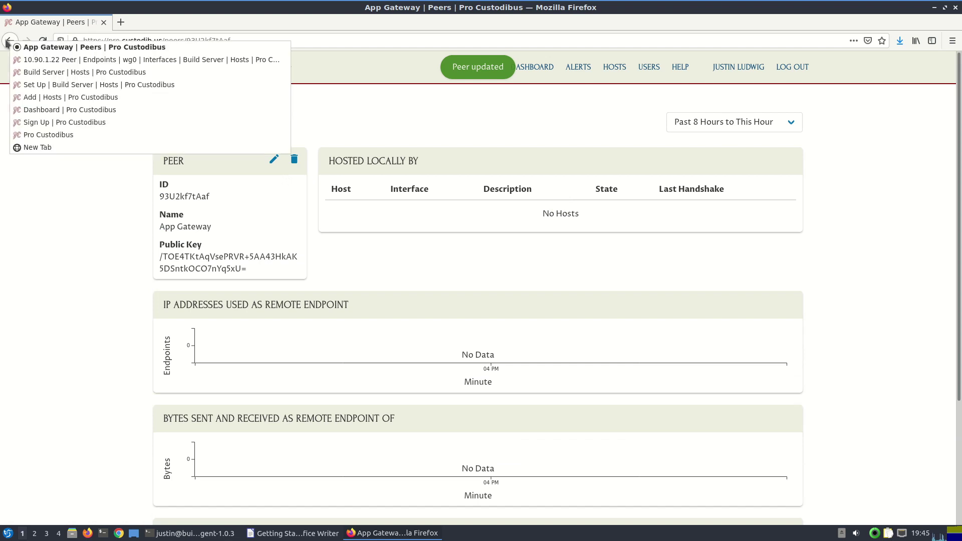
pyautogui.click(32, 70)
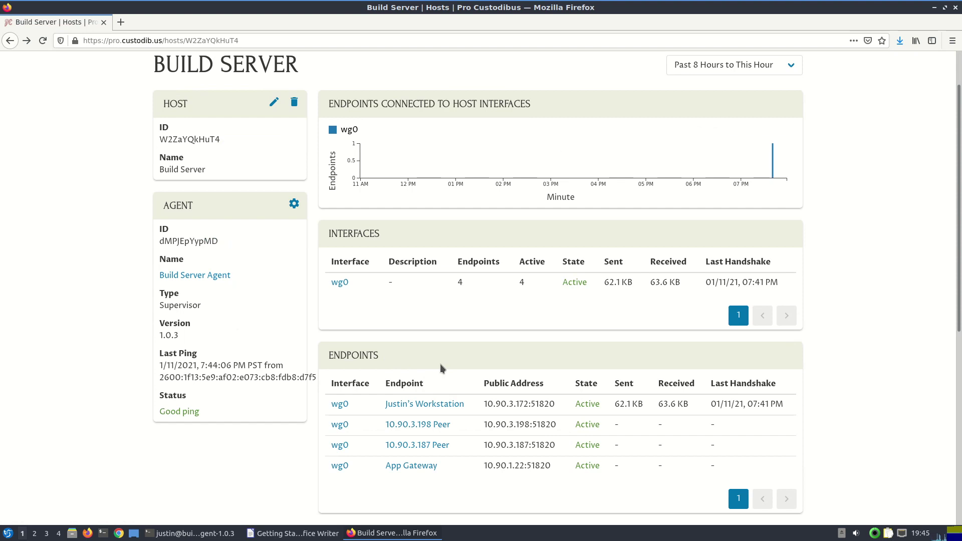
# Replace the 10.90.3.198 peer's name with its owner's workstation name, then return to Build Server
pyautogui.click(433, 424)
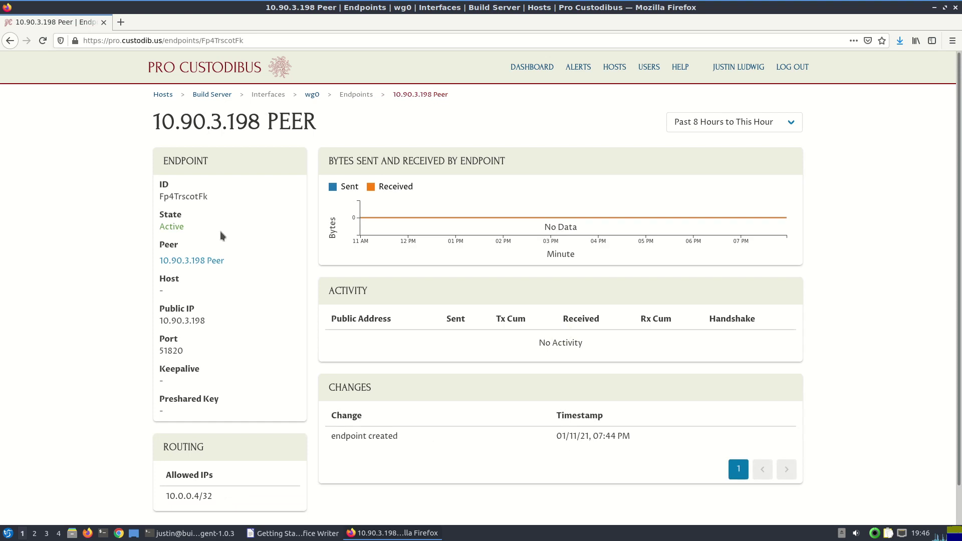
pyautogui.click(206, 260)
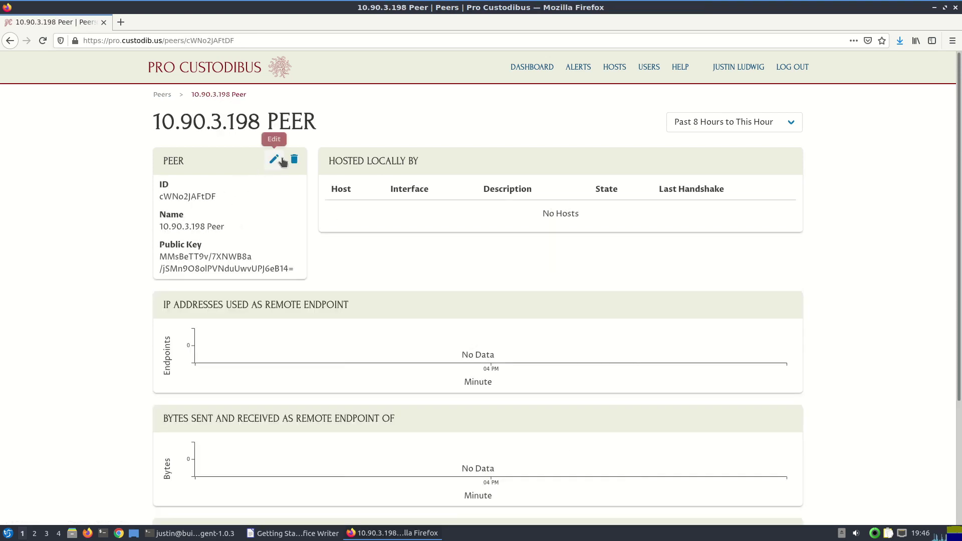
pyautogui.click(274, 160)
pyautogui.tripleClick(258, 204)
pyautogui.press('End')
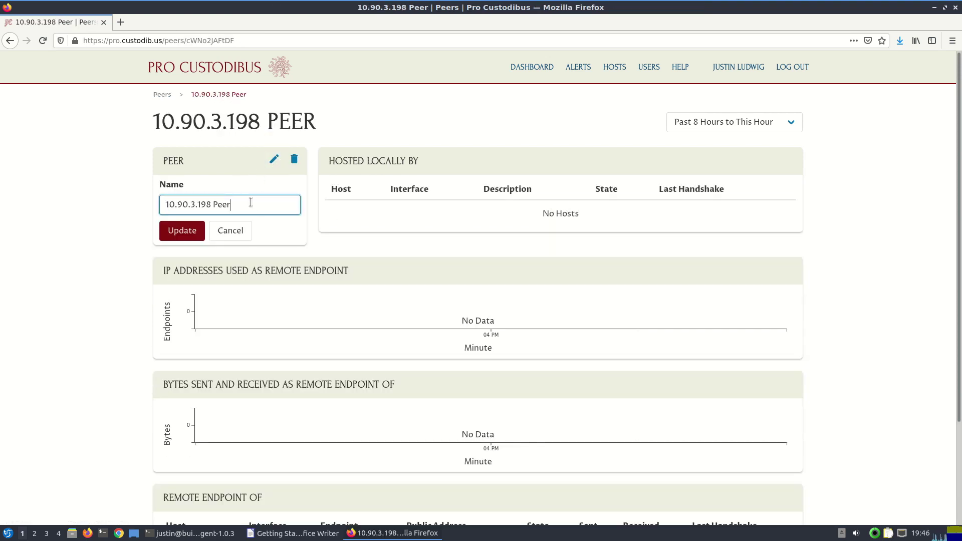
pyautogui.hotkey('ctrl', 'a')
pyautogui.write("Jen'")
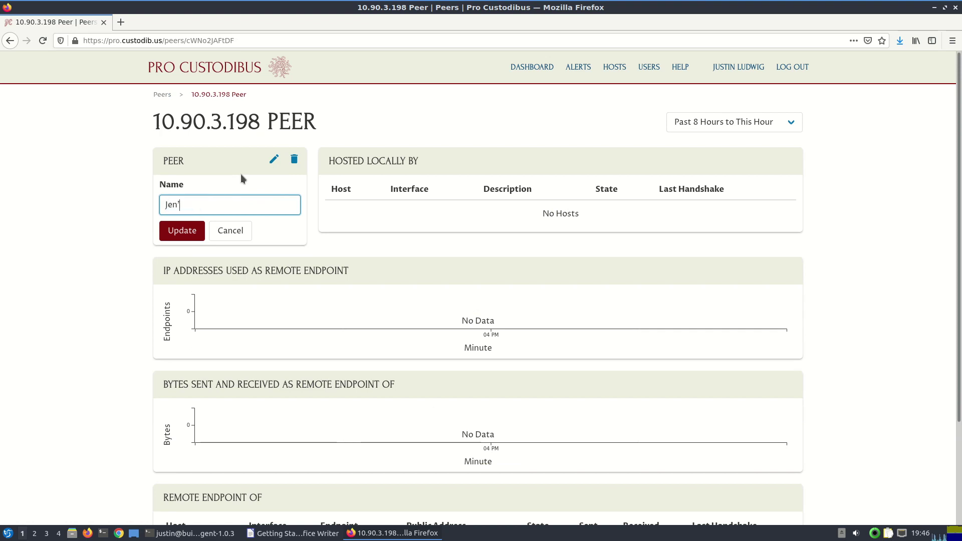
pyautogui.write('s Workstation')
pyautogui.press('Return')
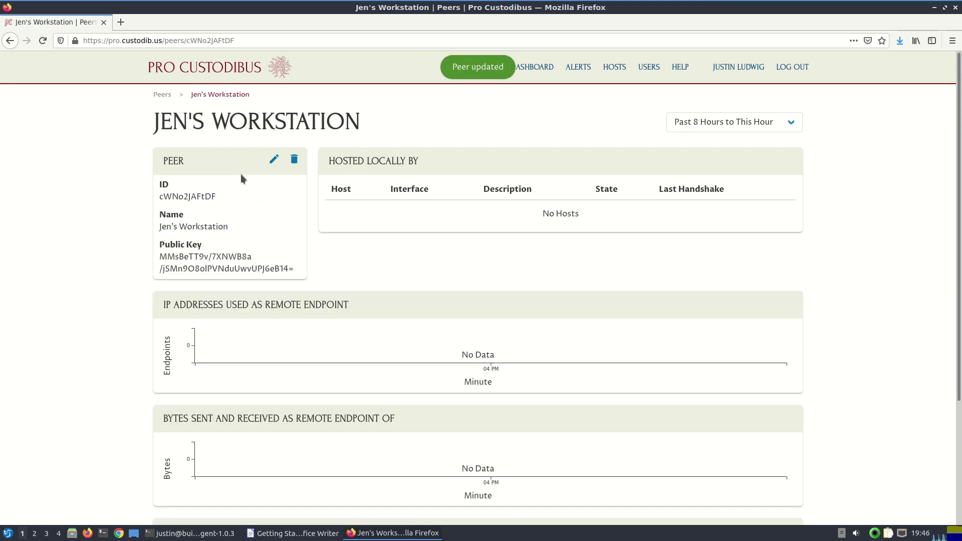
pyautogui.rightClick(10, 40)
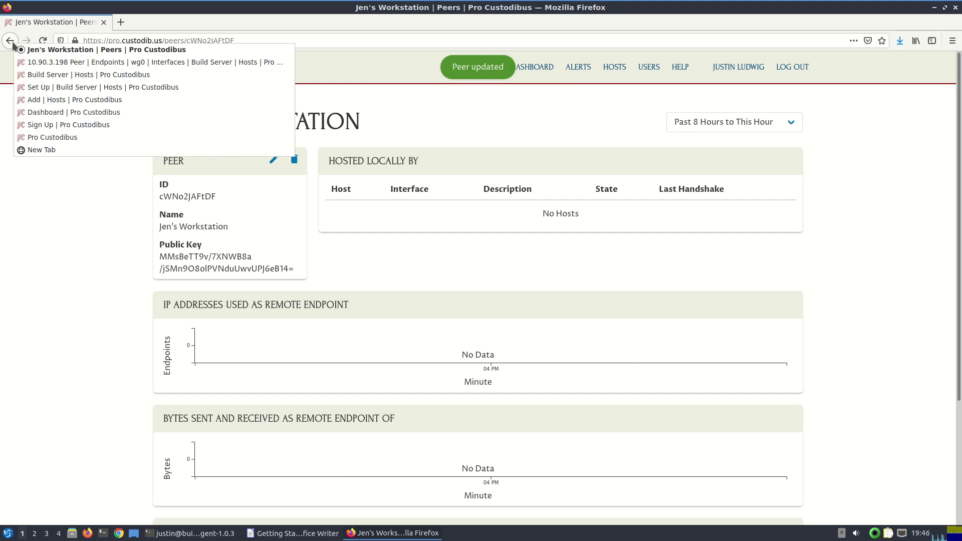
pyautogui.click(55, 69)
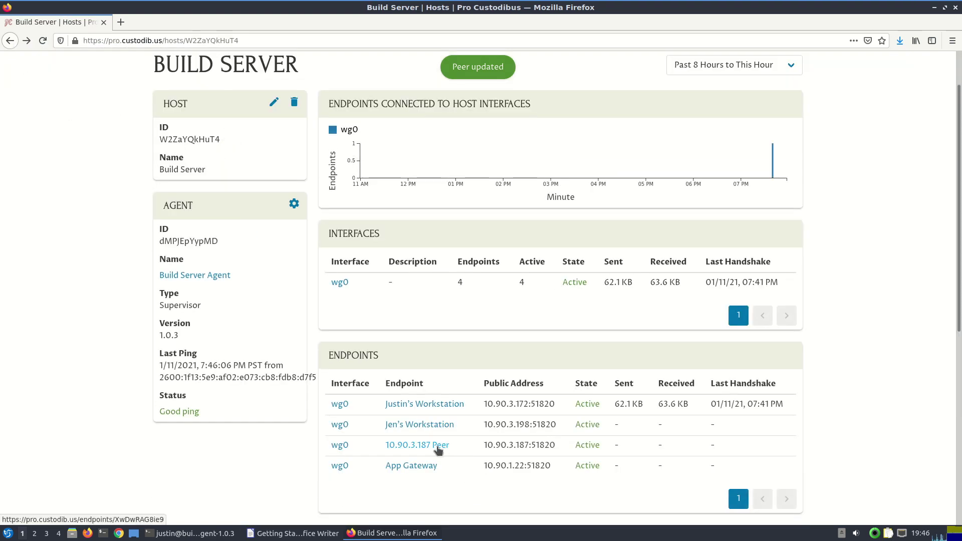
# Rename the 10.90.3.187 peer to its owner's workstation name and return to Build Server
pyautogui.click(436, 446)
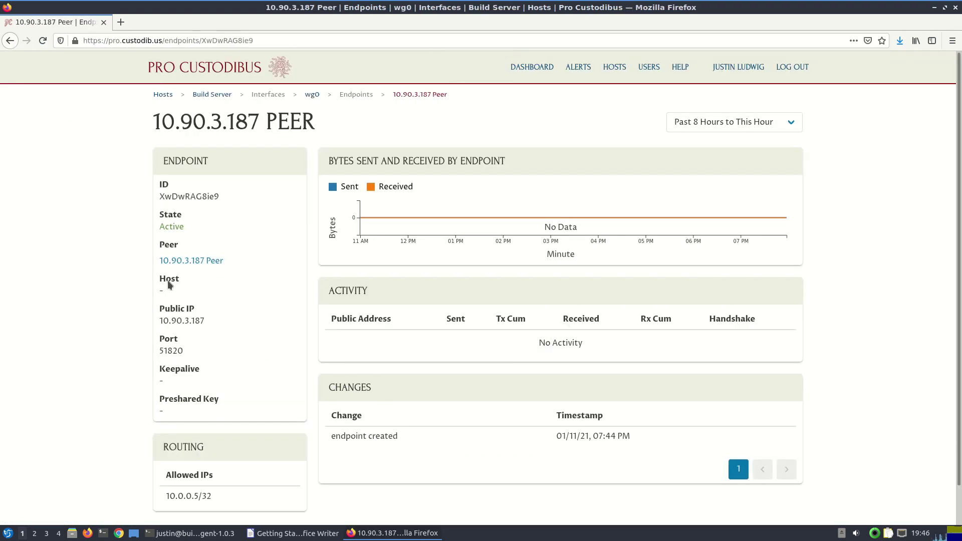
pyautogui.click(190, 260)
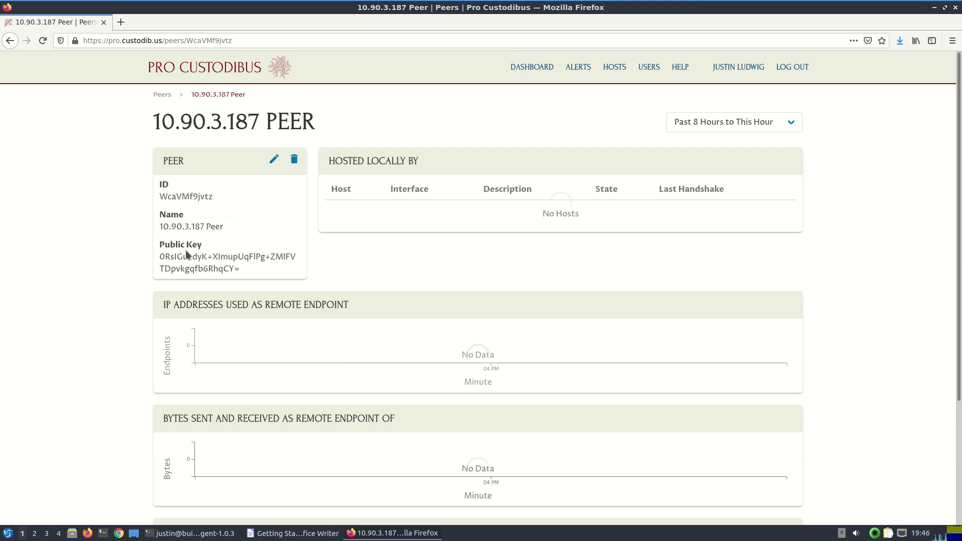
pyautogui.click(272, 160)
pyautogui.write('K')
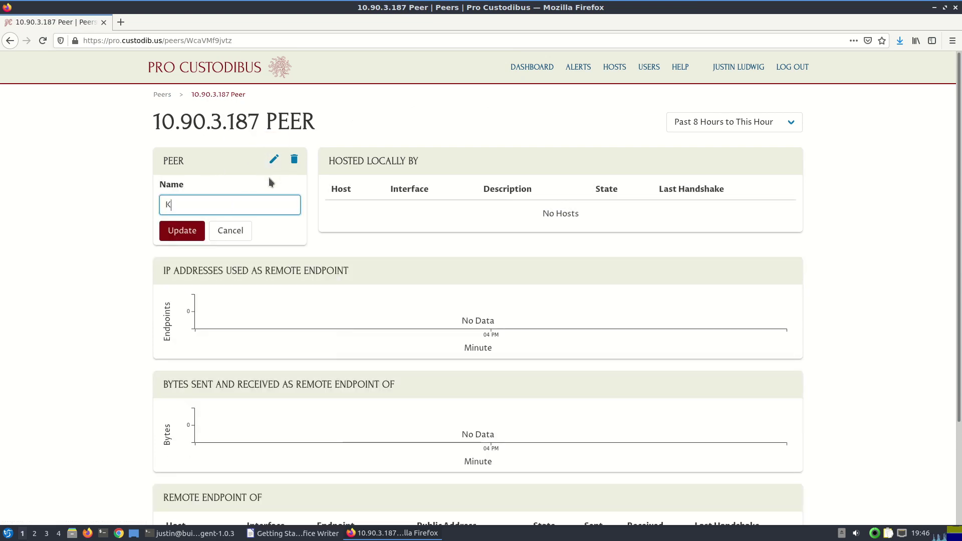
pyautogui.write("yle's Workstation")
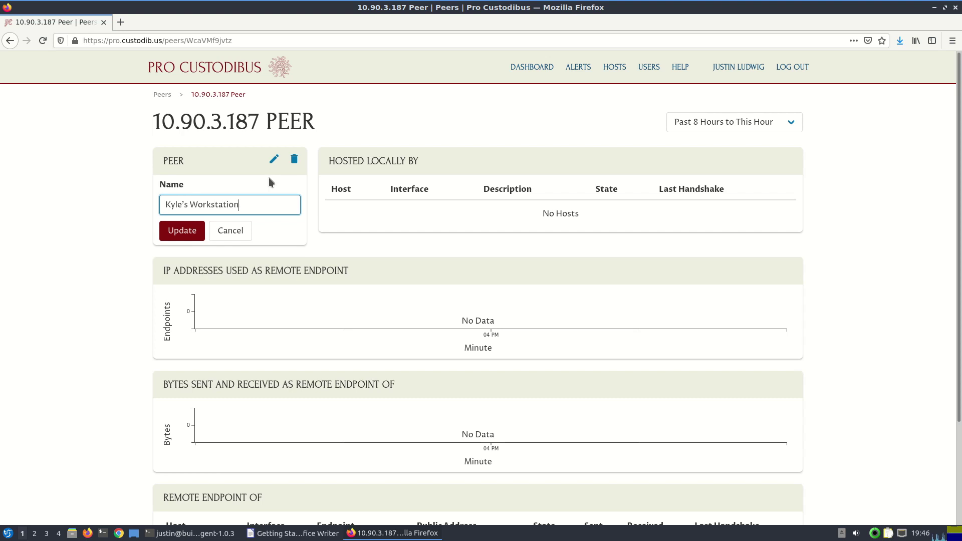
pyautogui.press('Return')
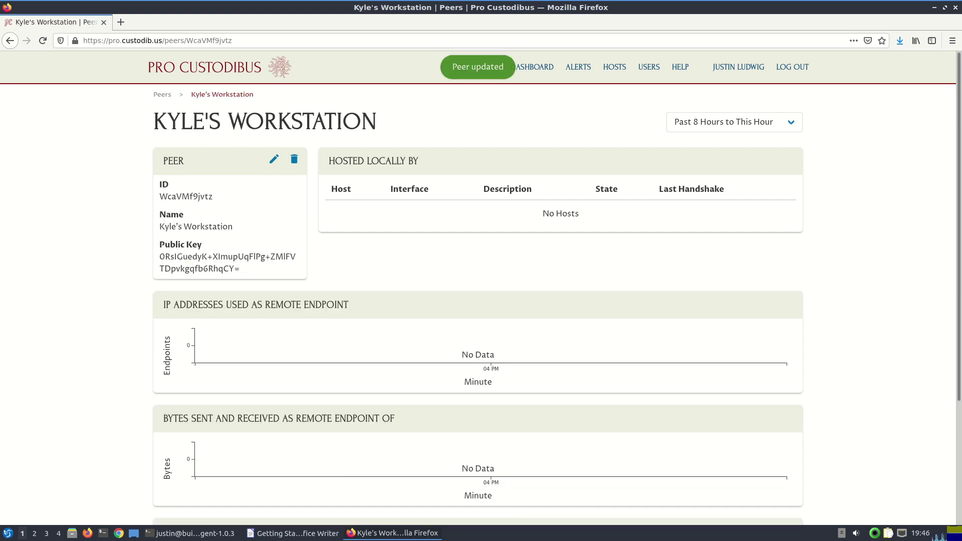
pyautogui.rightClick(16, 38)
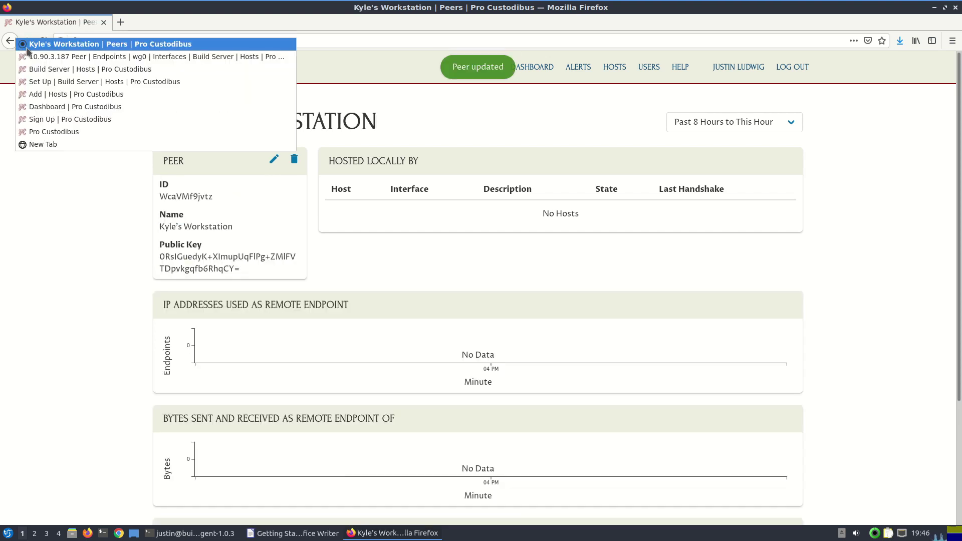
pyautogui.click(44, 69)
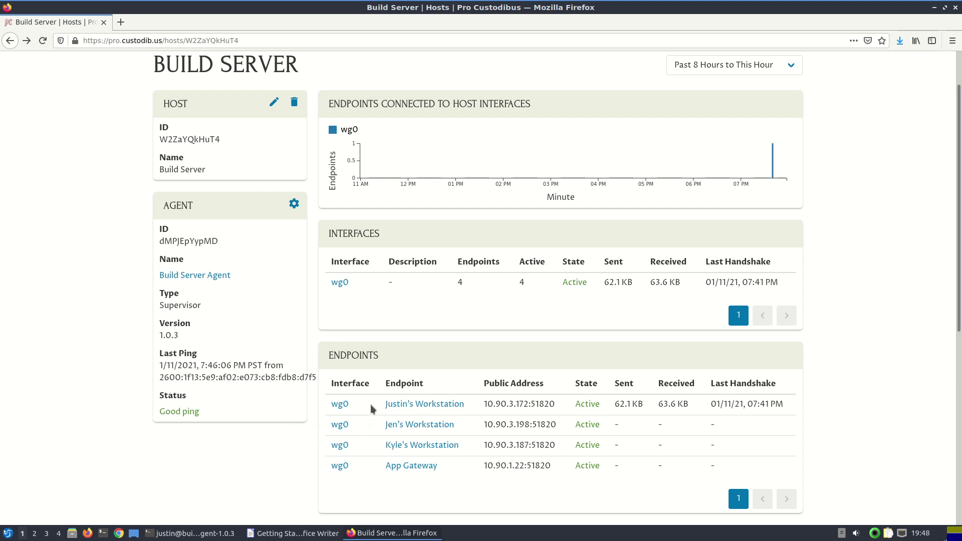
# Open Build Server's wg0 interface page
pyautogui.moveTo(371, 409); pyautogui.dragTo(440, 476)
pyautogui.click(446, 475)
pyautogui.click(338, 284)
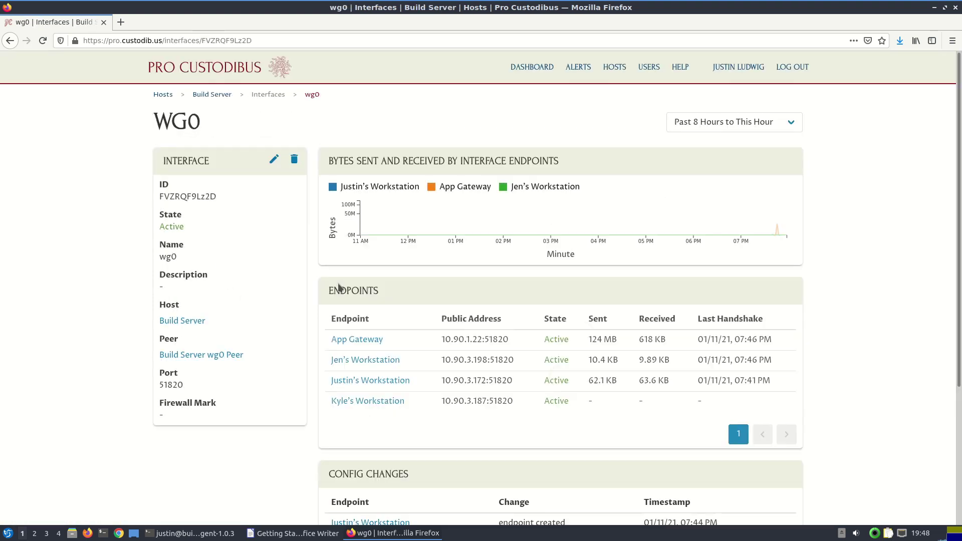
# Open the 10.90.3.172 workstation's endpoint page from the wg0 Endpoints table
pyautogui.moveTo(387, 238)
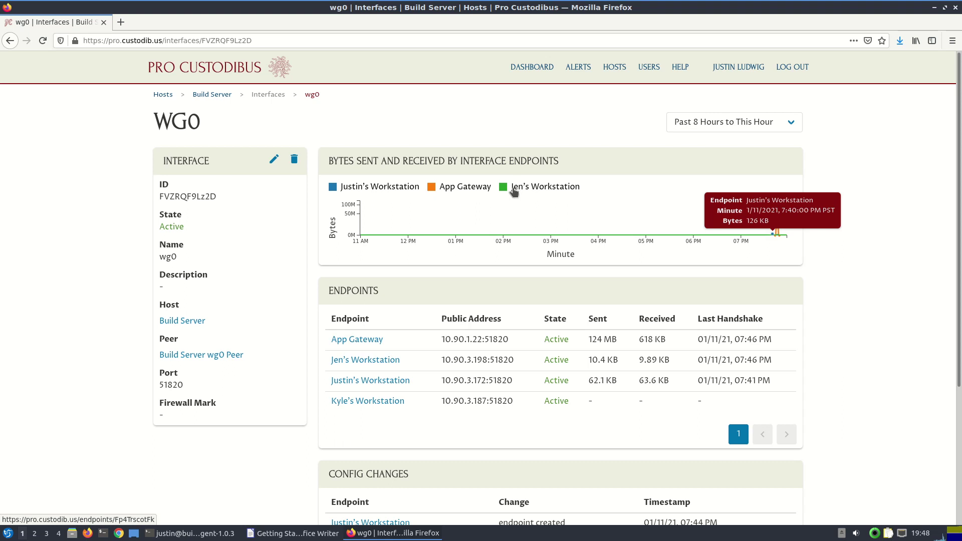
pyautogui.click(368, 381)
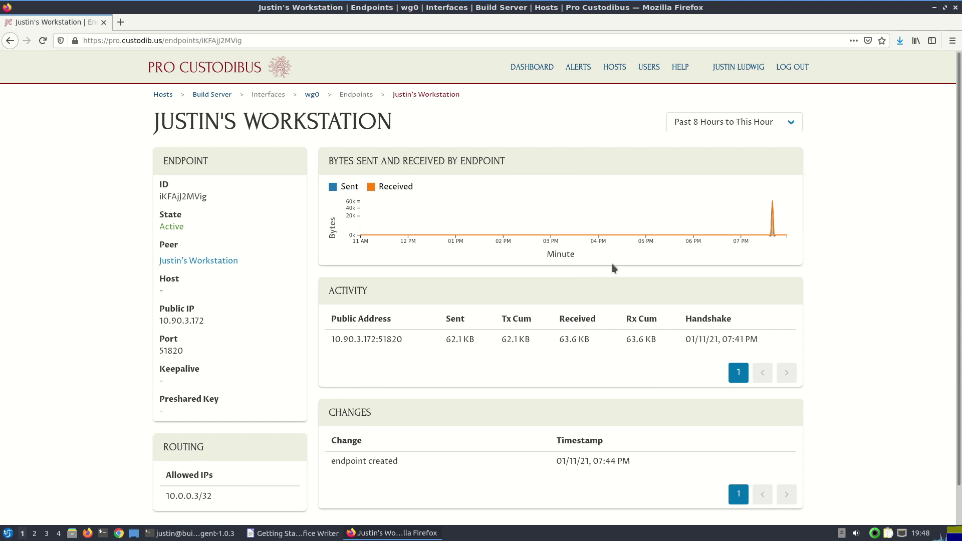
pyautogui.moveTo(748, 218)
# Go back to wg0 and view the App Gateway endpoint's traffic spike
pyautogui.click(10, 46)
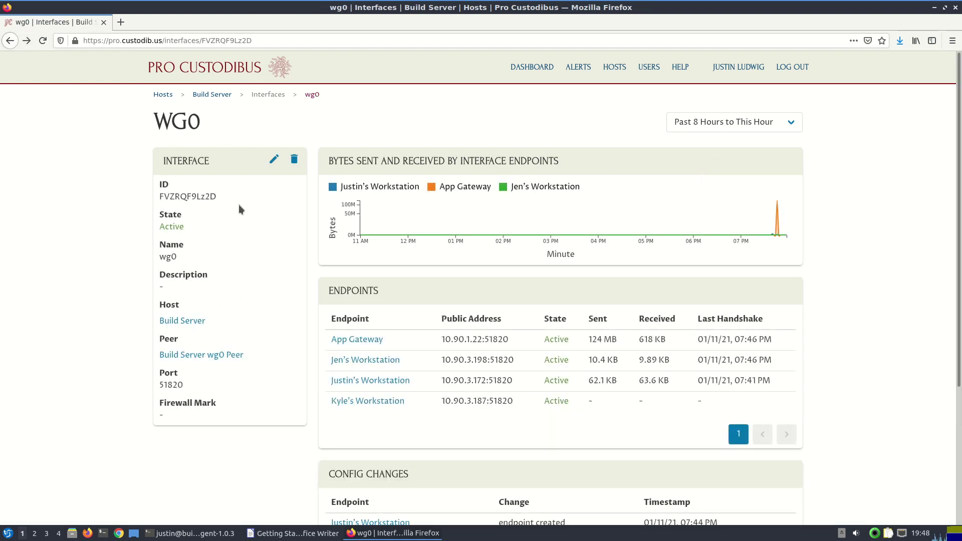
pyautogui.click(359, 339)
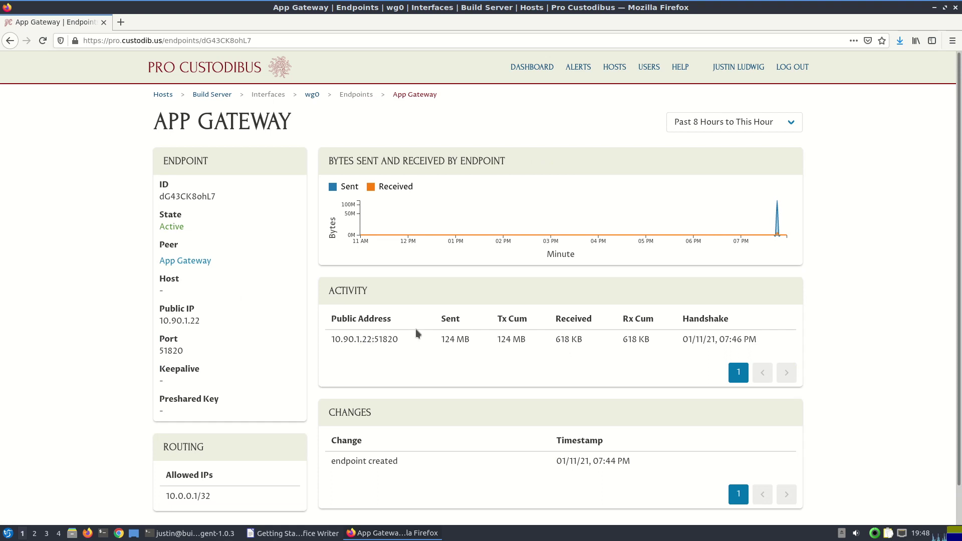
pyautogui.moveTo(769, 197)
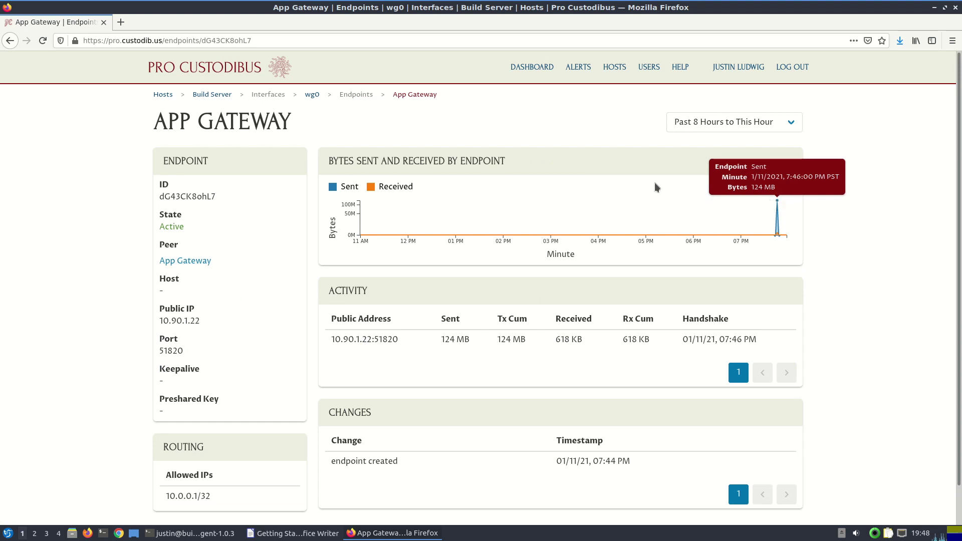
# Return to the wg0 interface page and check the 10.90.3.198 endpoint's last handshake
pyautogui.click(10, 42)
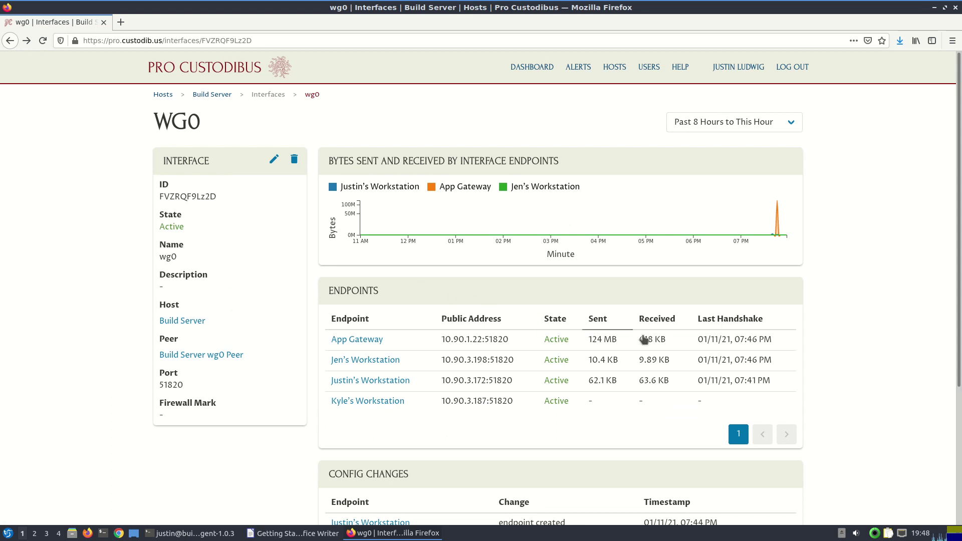
pyautogui.moveTo(773, 362); pyautogui.dragTo(722, 362)
pyautogui.click(784, 364)
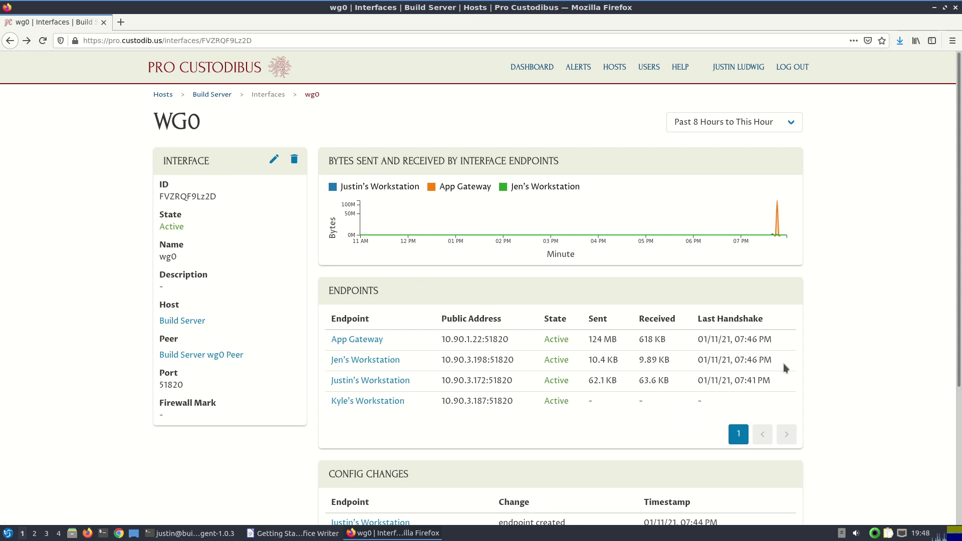